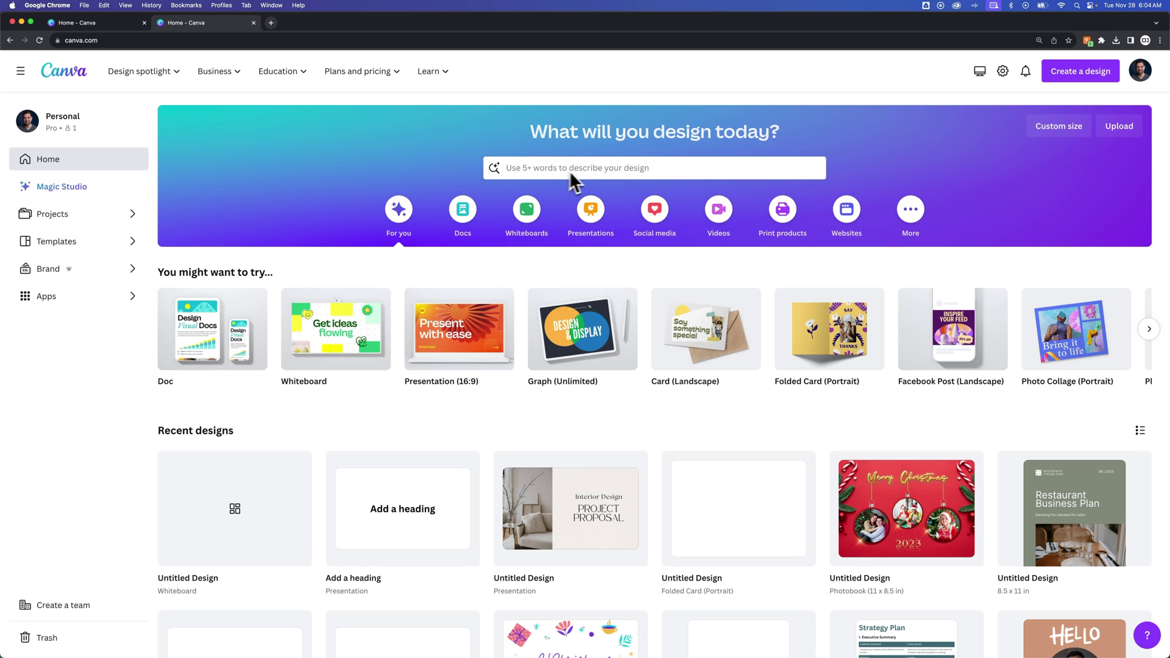
# Show the Whiteboards category of designs on the Canva home page.
pyautogui.click(529, 218)
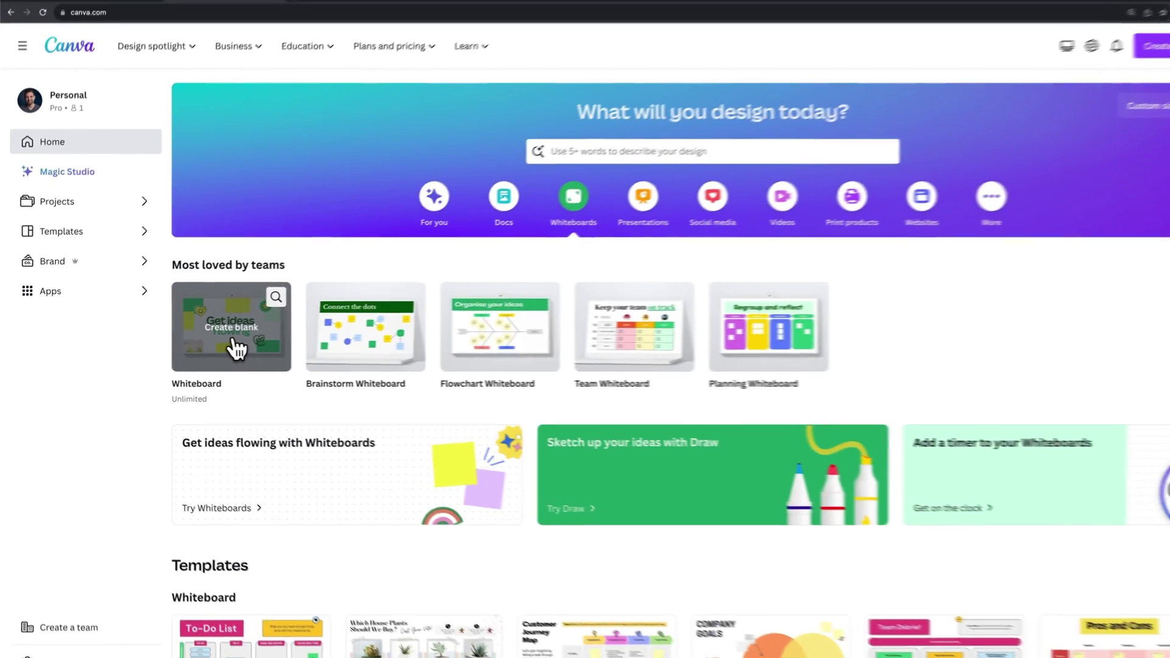
# Start a blank whiteboard, dismiss the Share panel and zoom to about 115%.
pyautogui.click(322, 346)
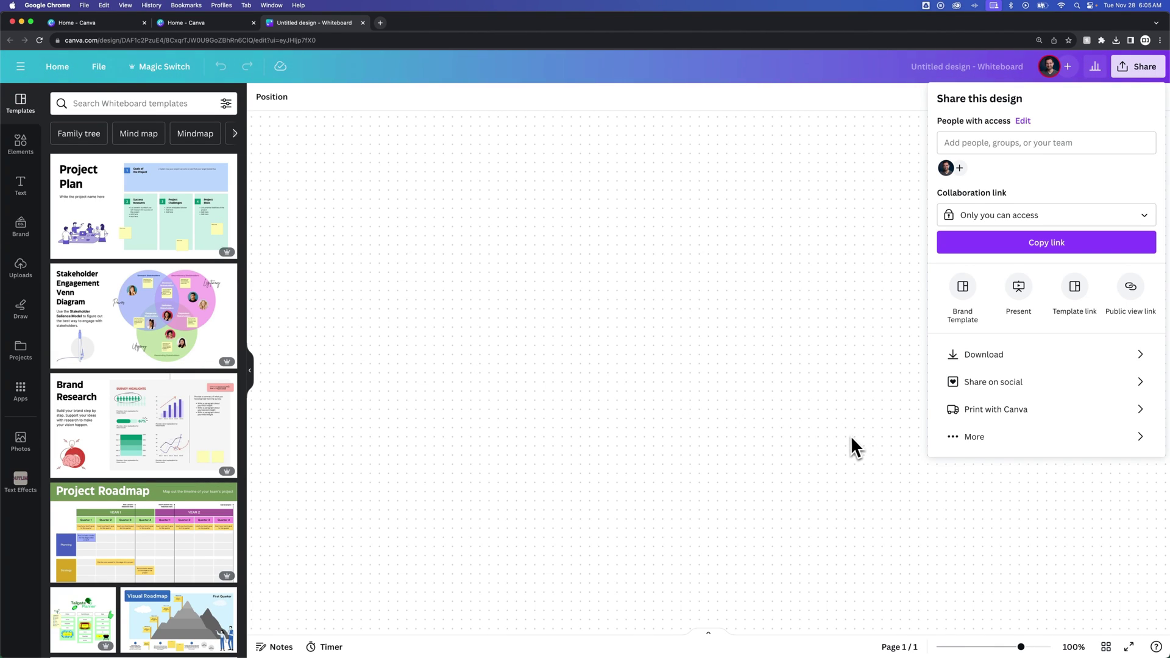
pyautogui.click(785, 368)
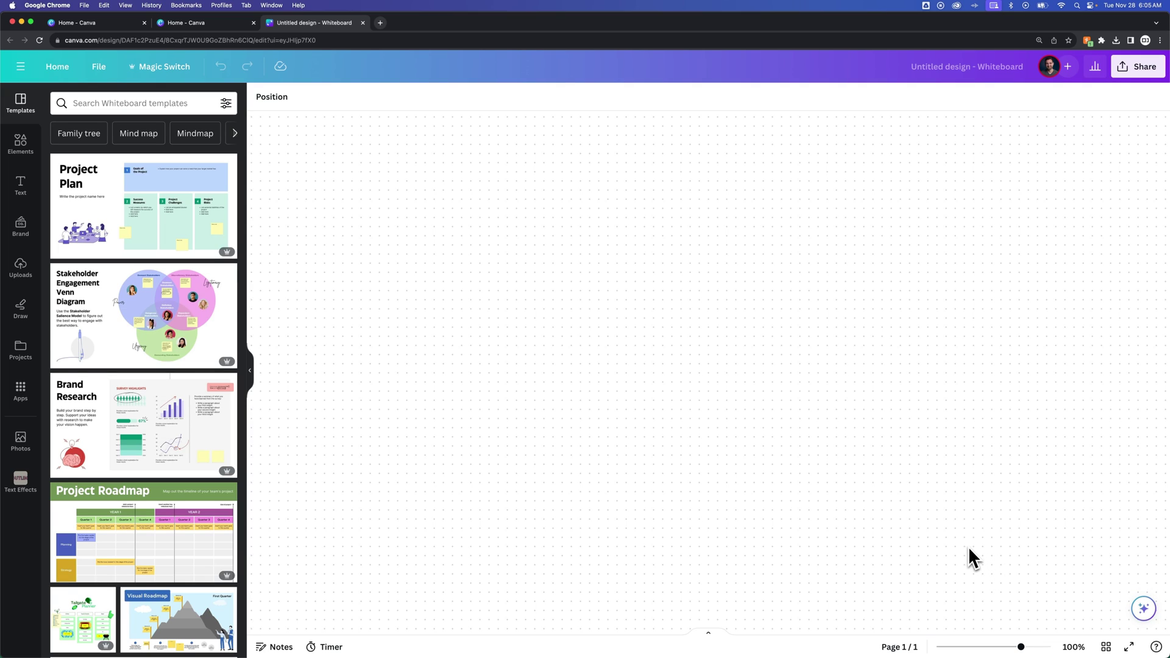
pyautogui.moveTo(1022, 647)
pyautogui.mouseDown()
pyautogui.moveTo(1048, 647)
pyautogui.moveTo(999, 648)
pyautogui.mouseUp()
pyautogui.moveTo(1022, 648); pyautogui.dragTo(1024, 648)
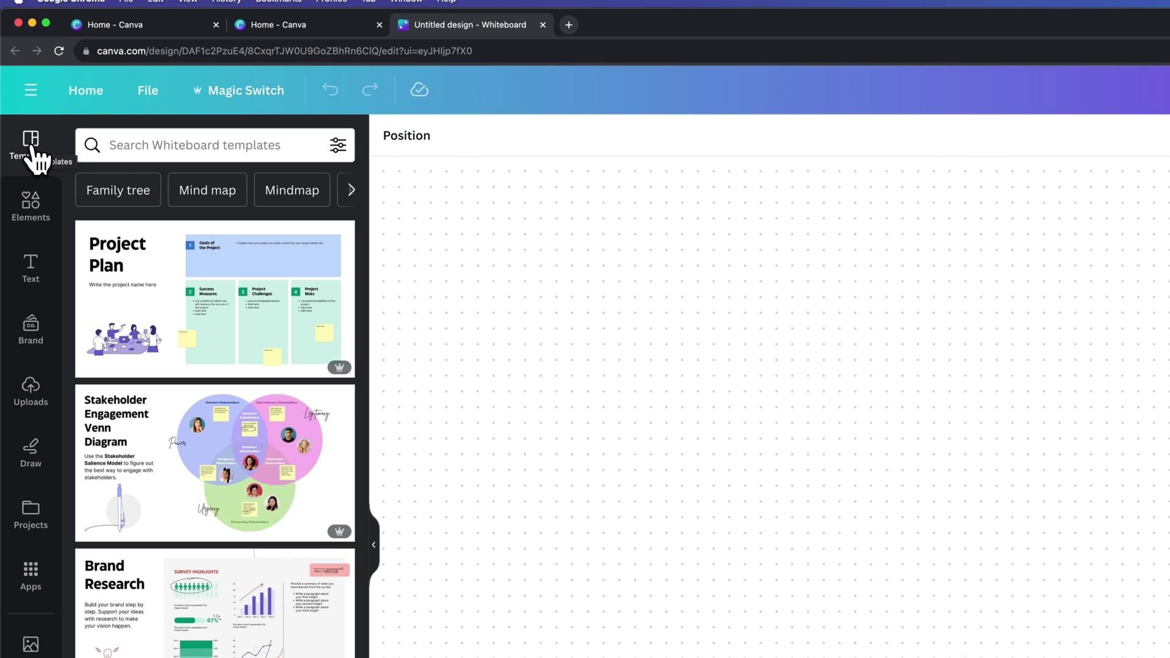
# Scroll the Templates panel to the Brand Guidelines whiteboard template and open its details.
pyautogui.scroll(-5, 195, 298)
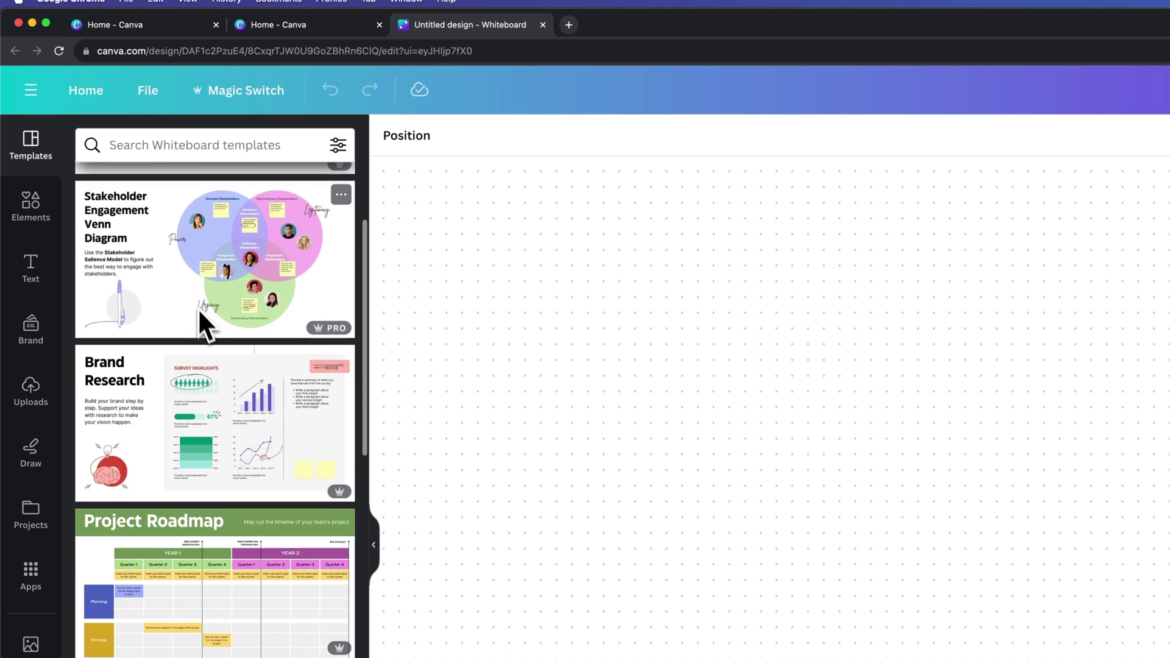
pyautogui.scroll(-3, 216, 362)
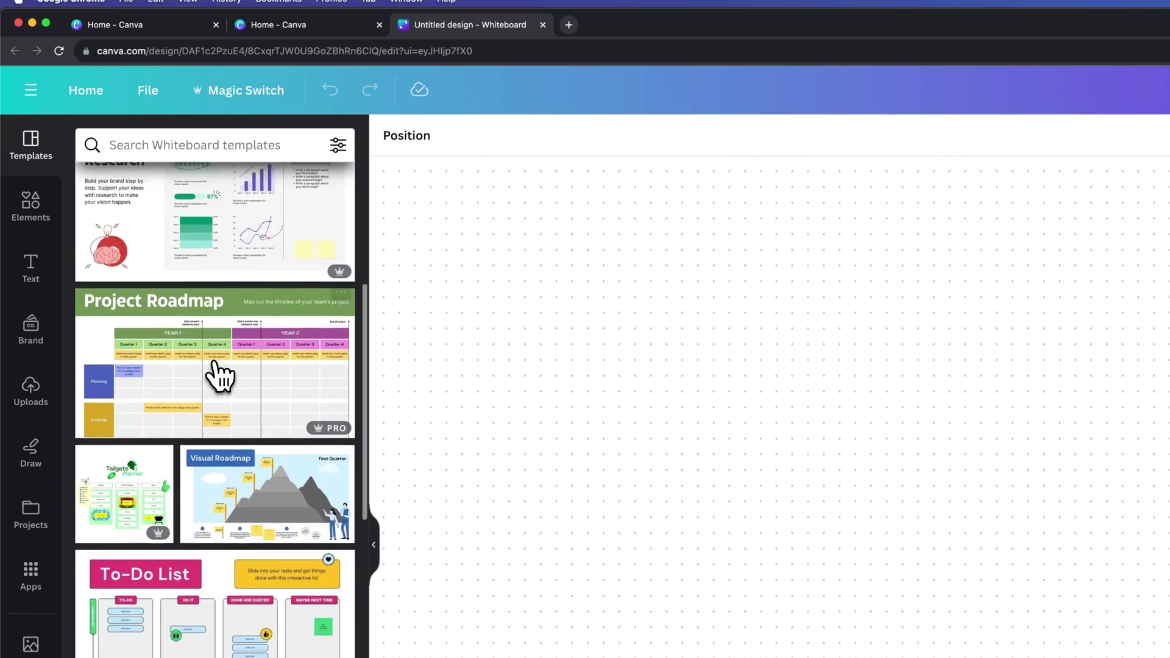
pyautogui.scroll(-5, 216, 373)
pyautogui.scroll(-2, 216, 375)
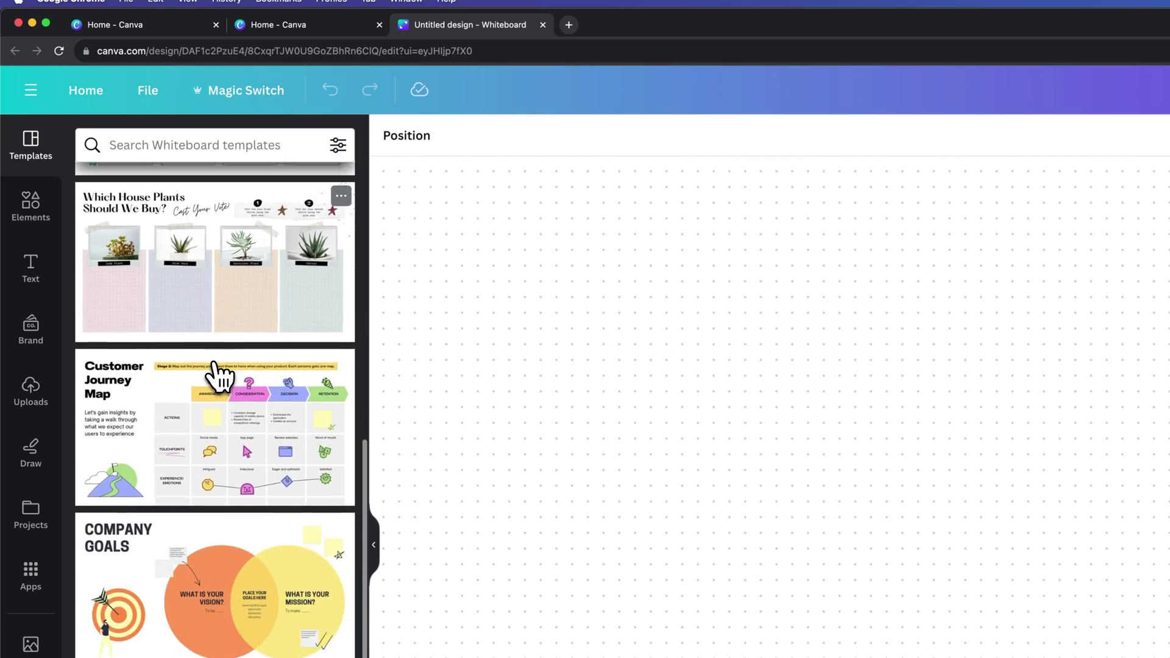
pyautogui.scroll(-2, 220, 378)
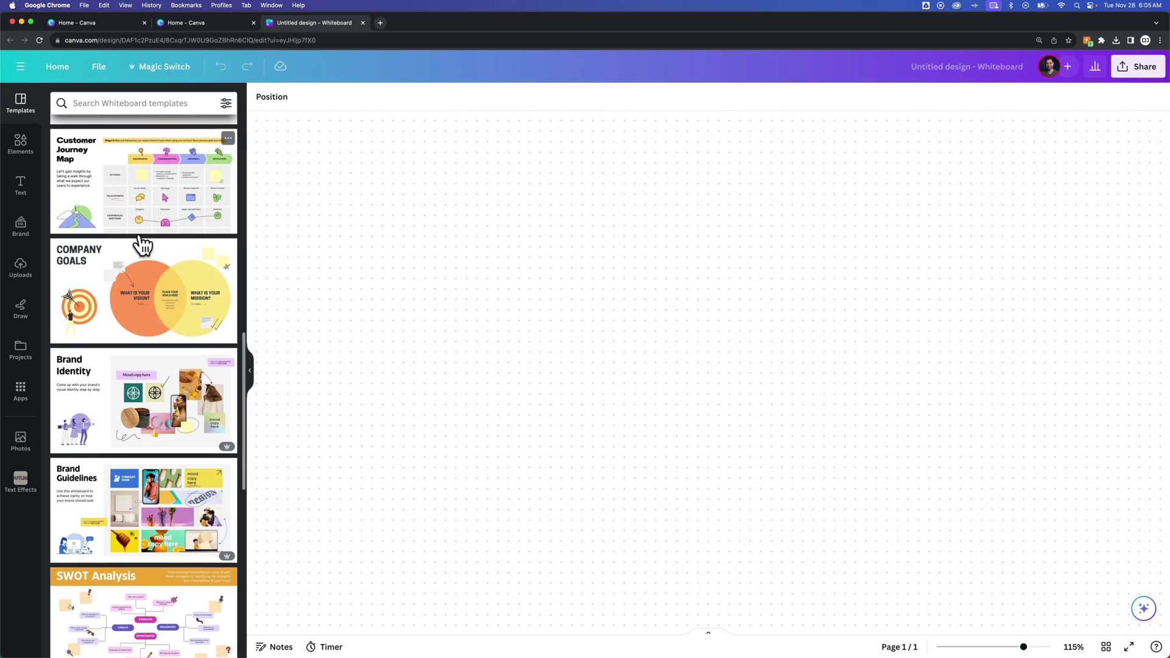
pyautogui.scroll(-3, 142, 245)
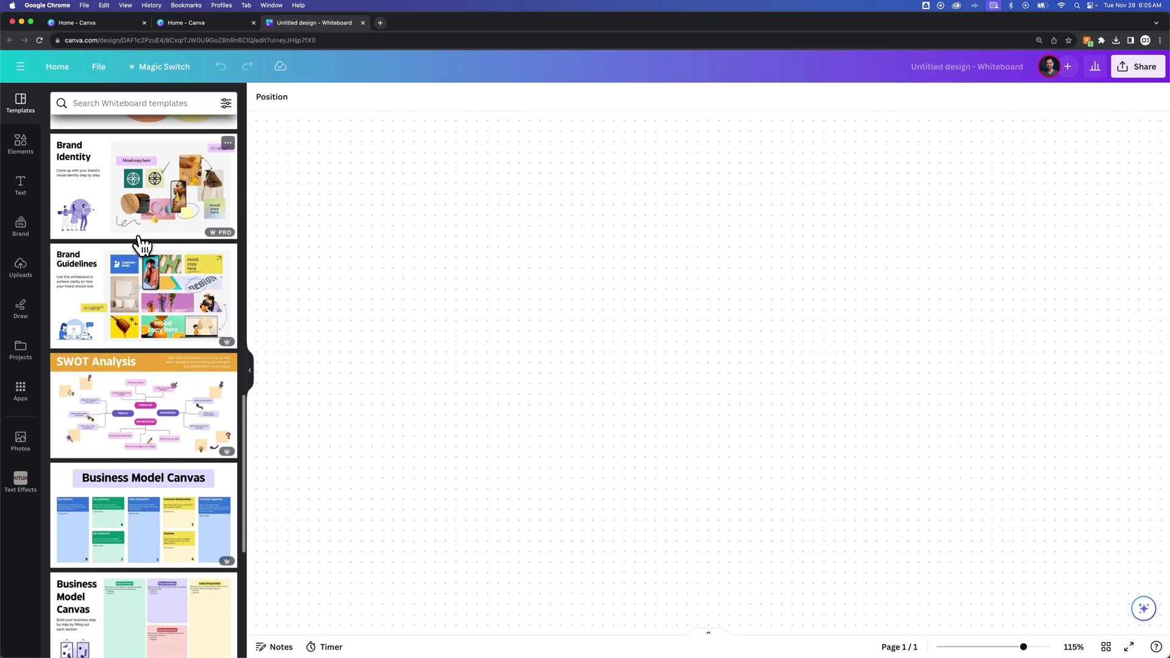
pyautogui.scroll(-1, 142, 245)
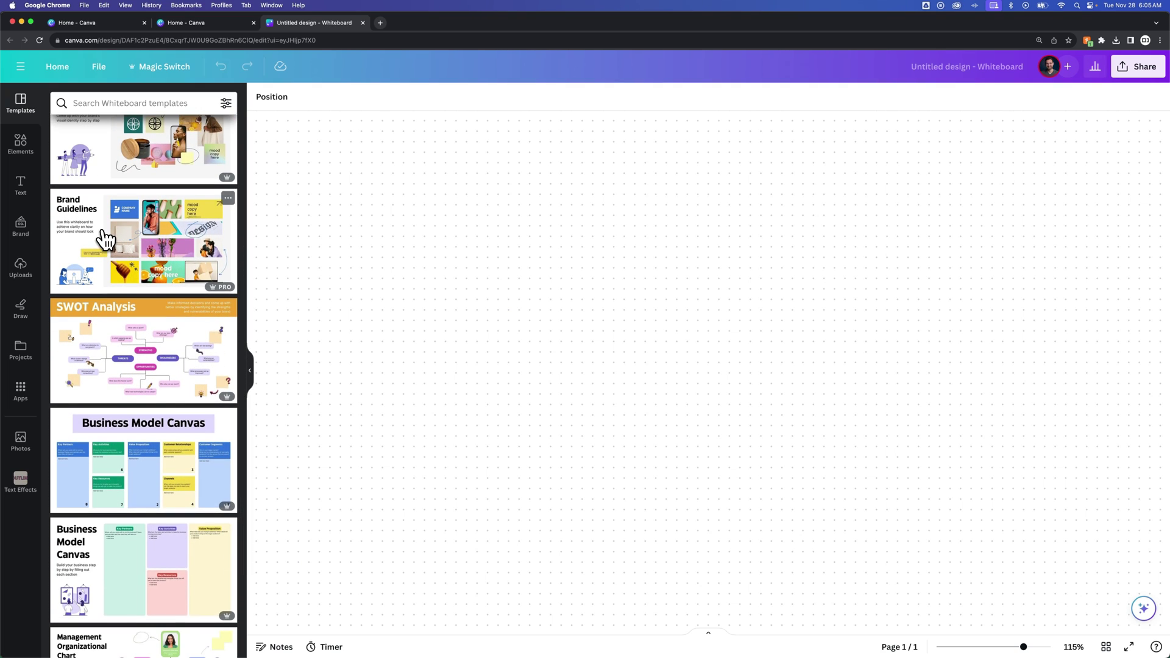
pyautogui.click(104, 238)
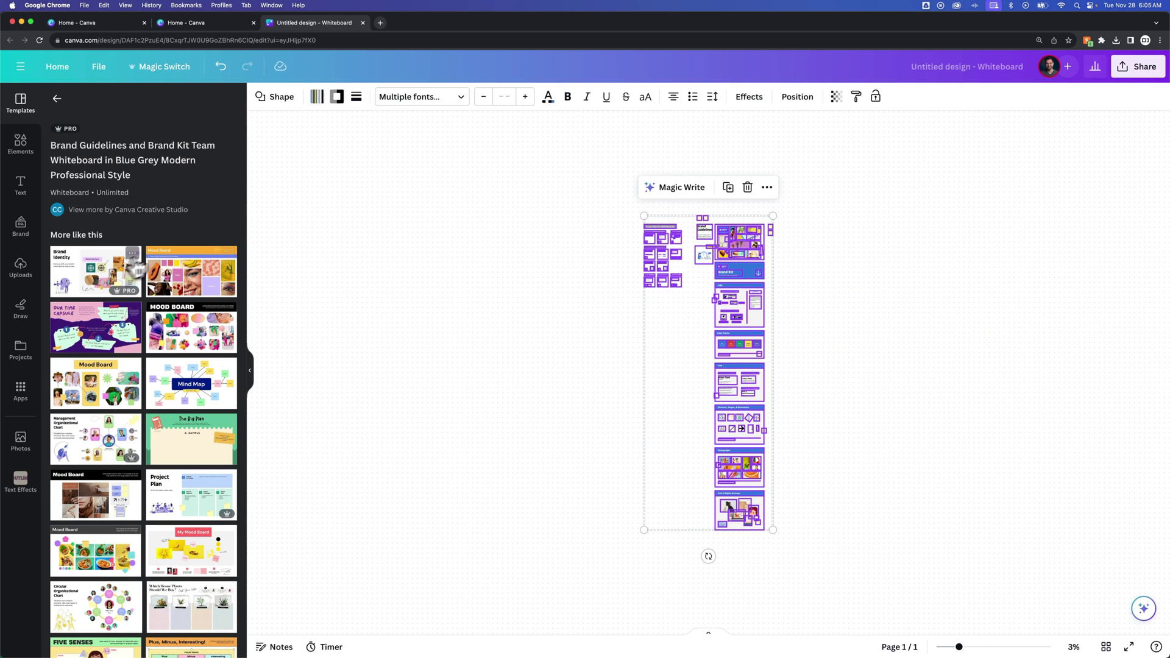
pyautogui.click(787, 298)
pyautogui.moveTo(861, 279); pyautogui.dragTo(802, 284)
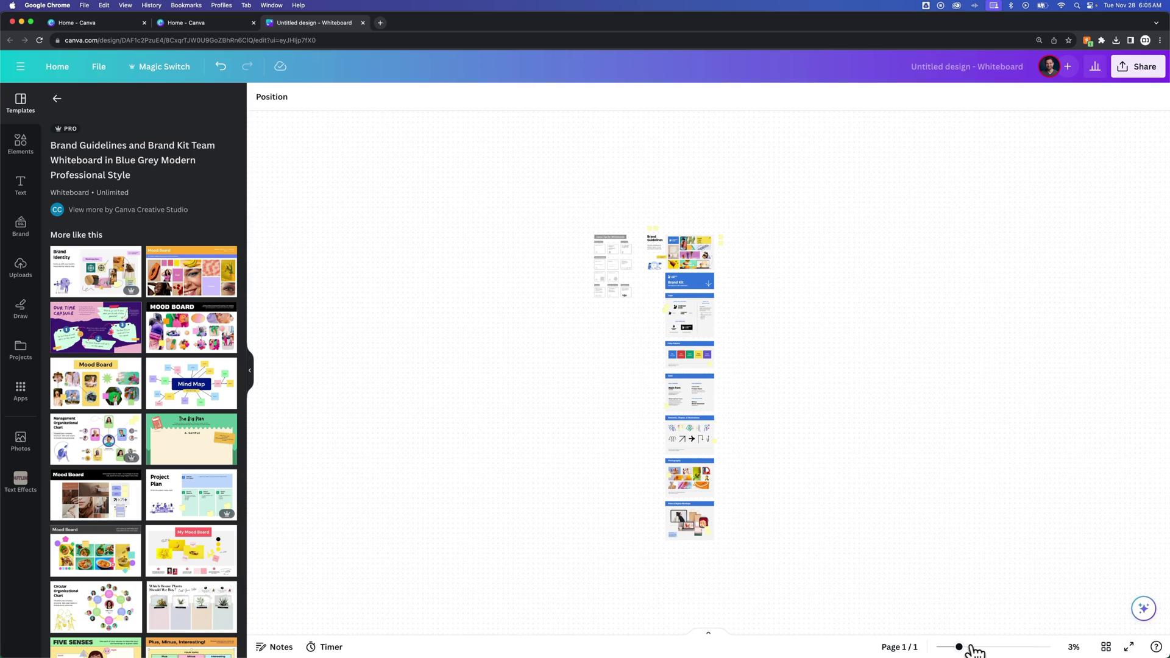
pyautogui.moveTo(960, 648); pyautogui.dragTo(1002, 649)
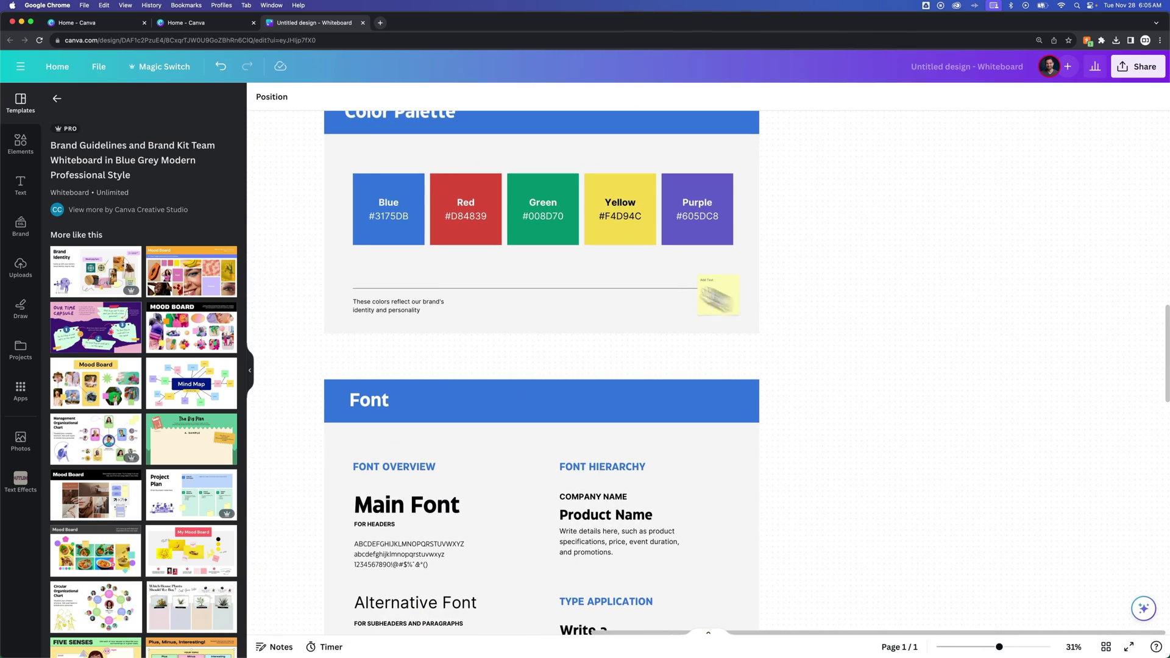
pyautogui.scroll(10, 799, 579)
pyautogui.hscroll(-5, 799, 579)
pyautogui.scroll(10, 694, 461)
pyautogui.hscroll(-8, 693, 461)
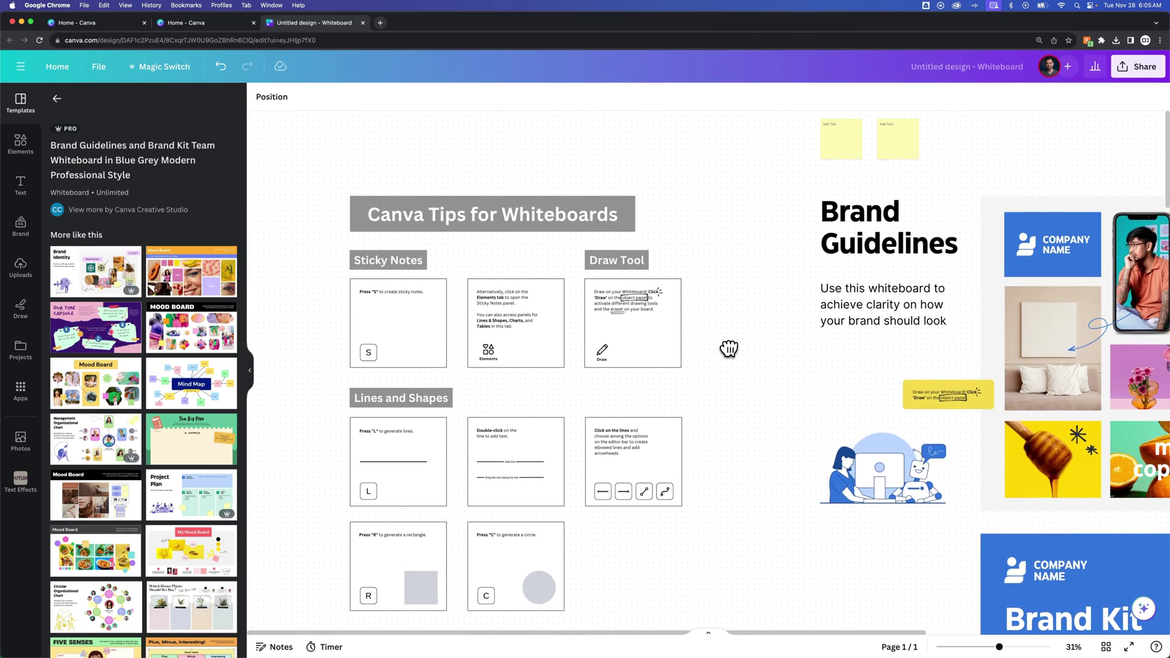
pyautogui.moveTo(729, 349); pyautogui.dragTo(346, 291)
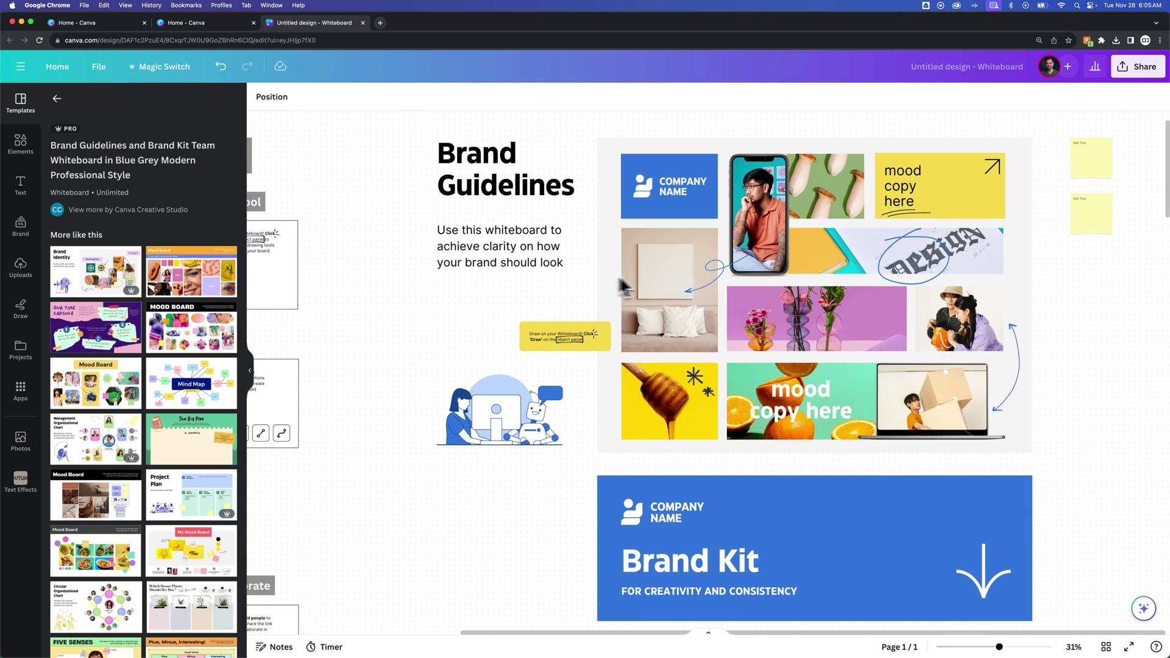
pyautogui.press('super+minus')
pyautogui.press('super+z')
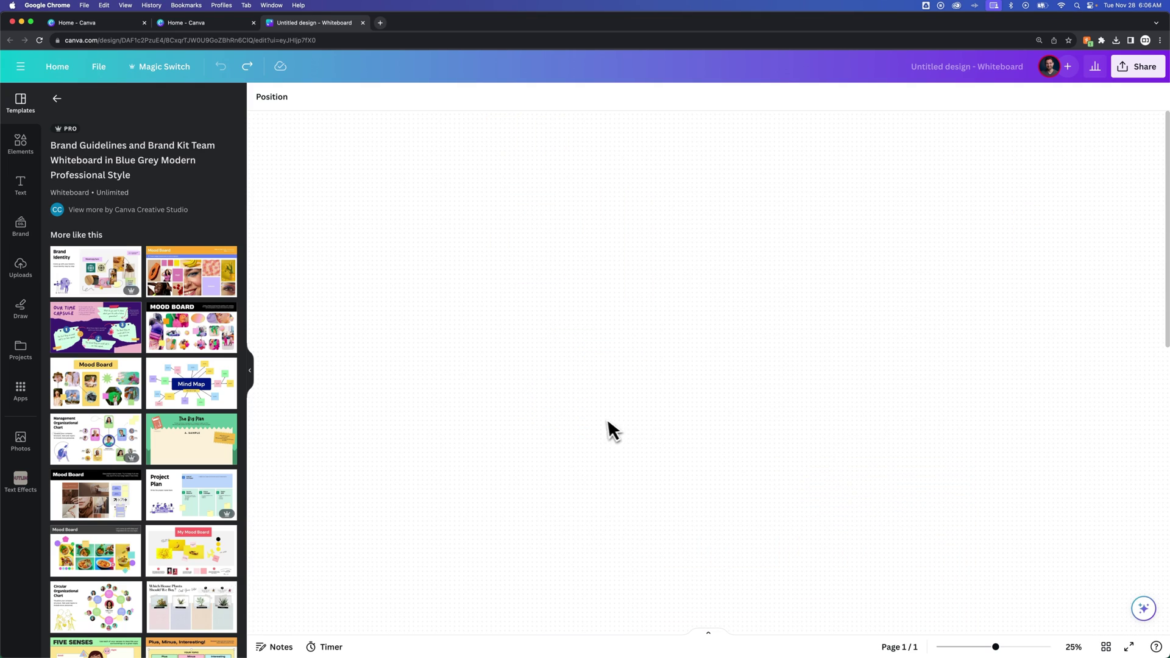
# Add a yellow sticky note from Elements and raise its text to font size 23.
pyautogui.click(21, 144)
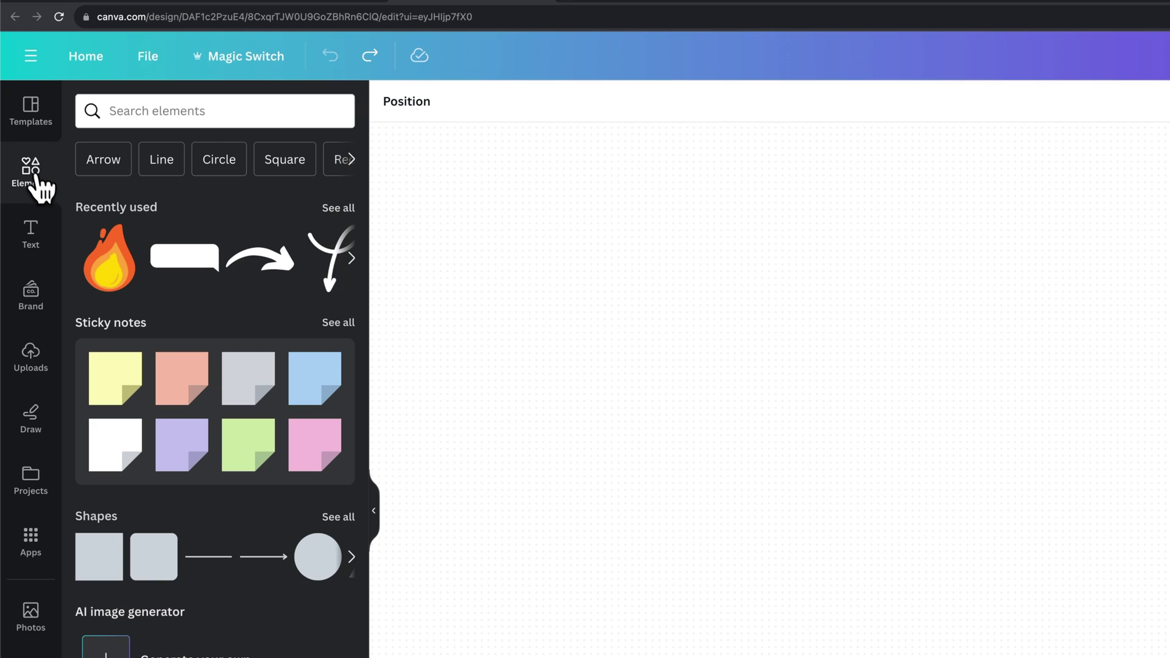
pyautogui.click(334, 323)
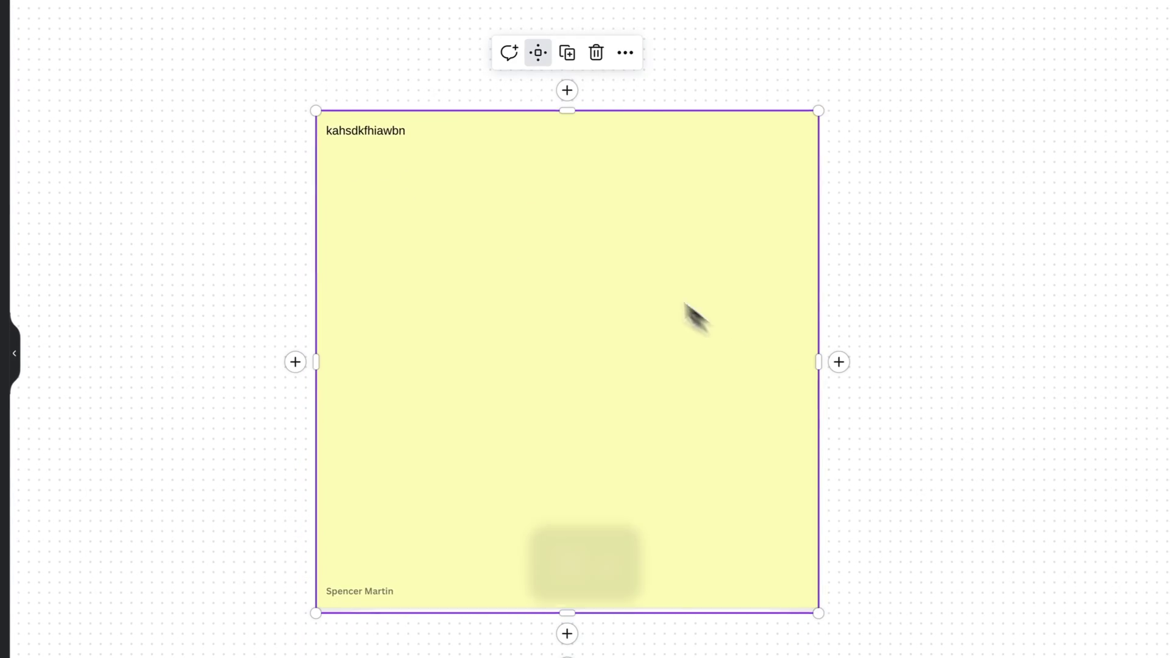
pyautogui.doubleClick(408, 138)
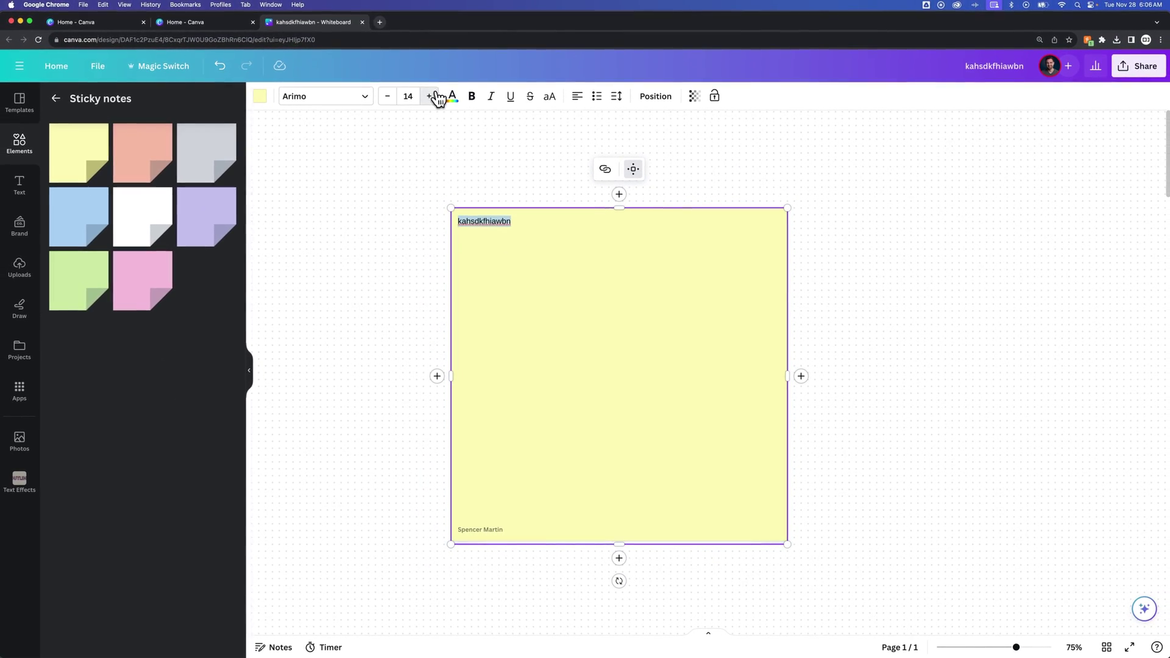
pyautogui.click(381, 46)
pyautogui.click(381, 47)
pyautogui.click(382, 46)
pyautogui.click(381, 46)
pyautogui.click(381, 46)
pyautogui.click(382, 46)
pyautogui.click(432, 96)
pyautogui.click(432, 96)
pyautogui.click(432, 97)
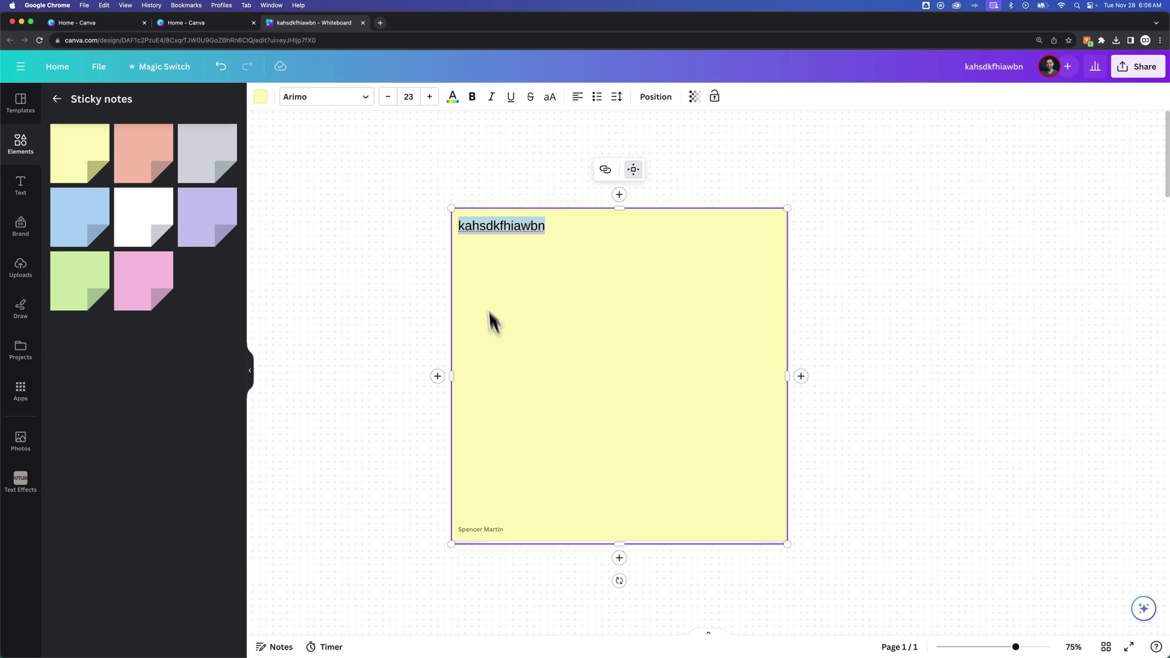
# Move the sticky note up and to the left of centre.
pyautogui.click(790, 350)
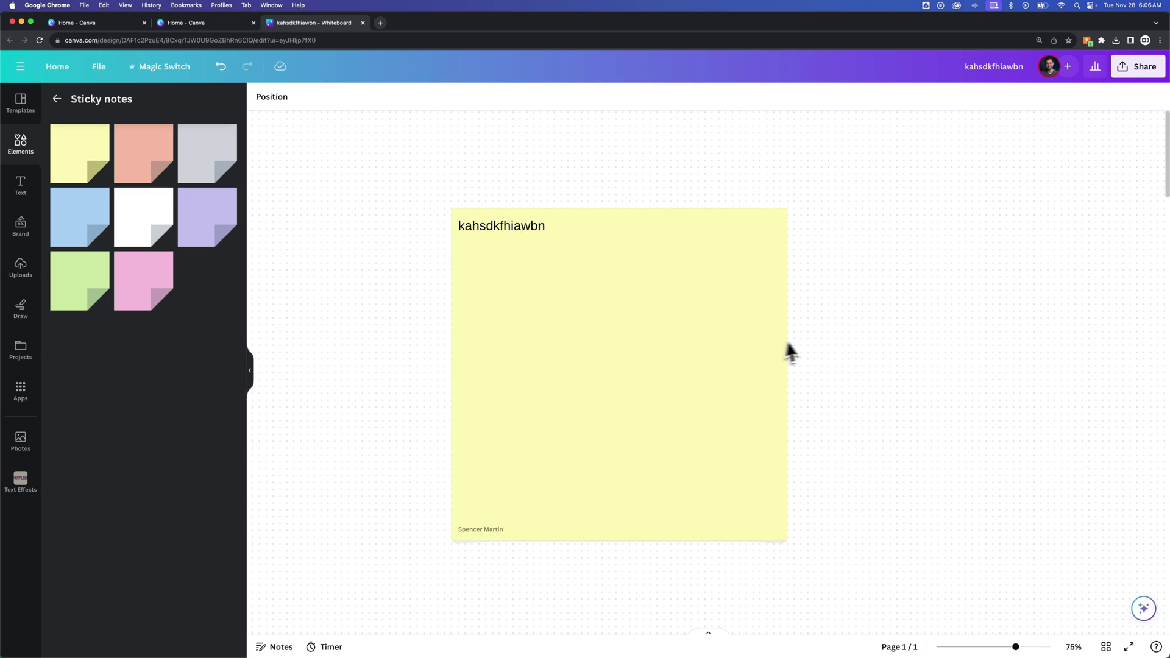
pyautogui.moveTo(695, 305); pyautogui.dragTo(594, 298)
pyautogui.click(771, 318)
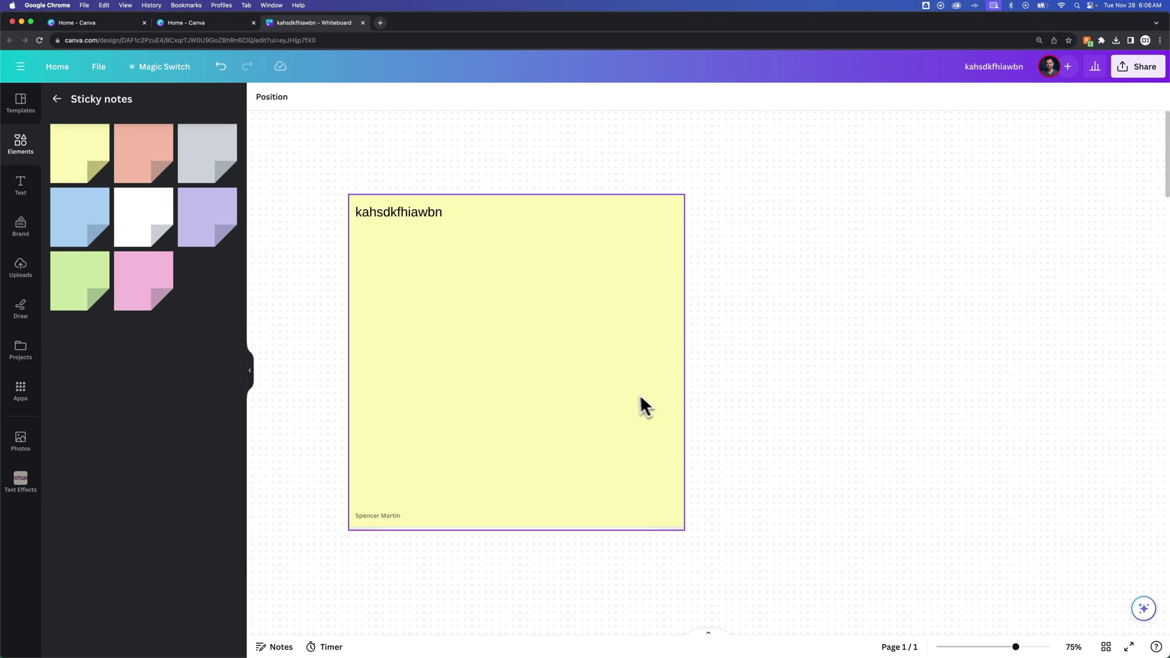
# Place the fire sticker from Whiteboard graphics on the note's bottom-right corner.
pyautogui.click(57, 99)
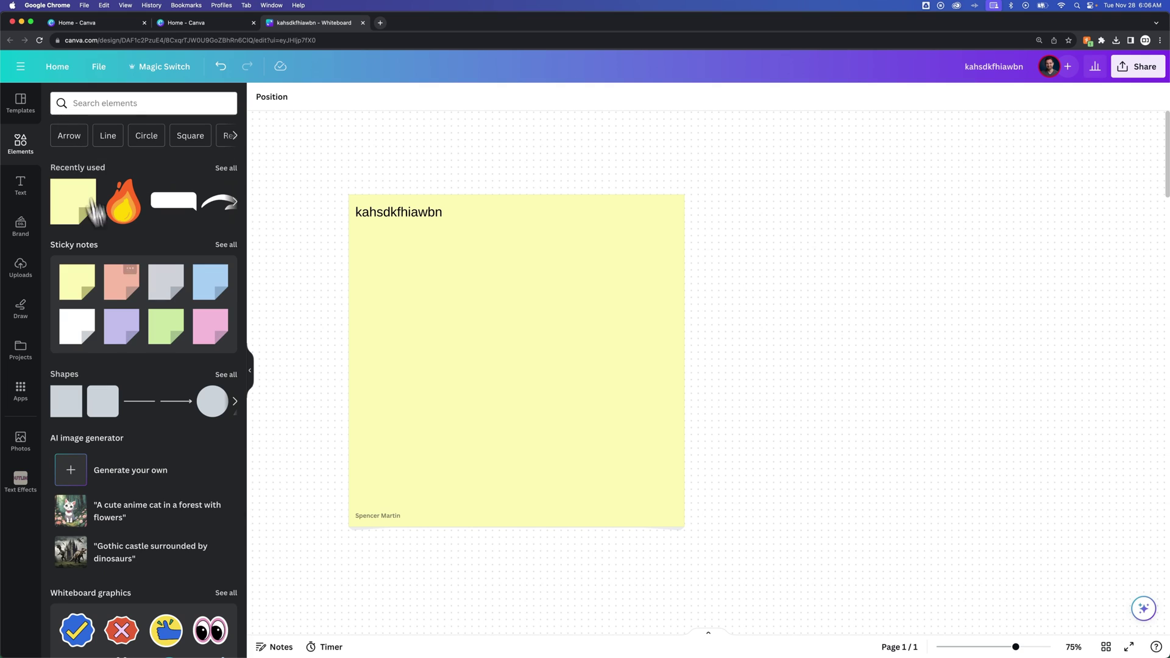
pyautogui.scroll(-3, 171, 488)
pyautogui.scroll(-1, 183, 484)
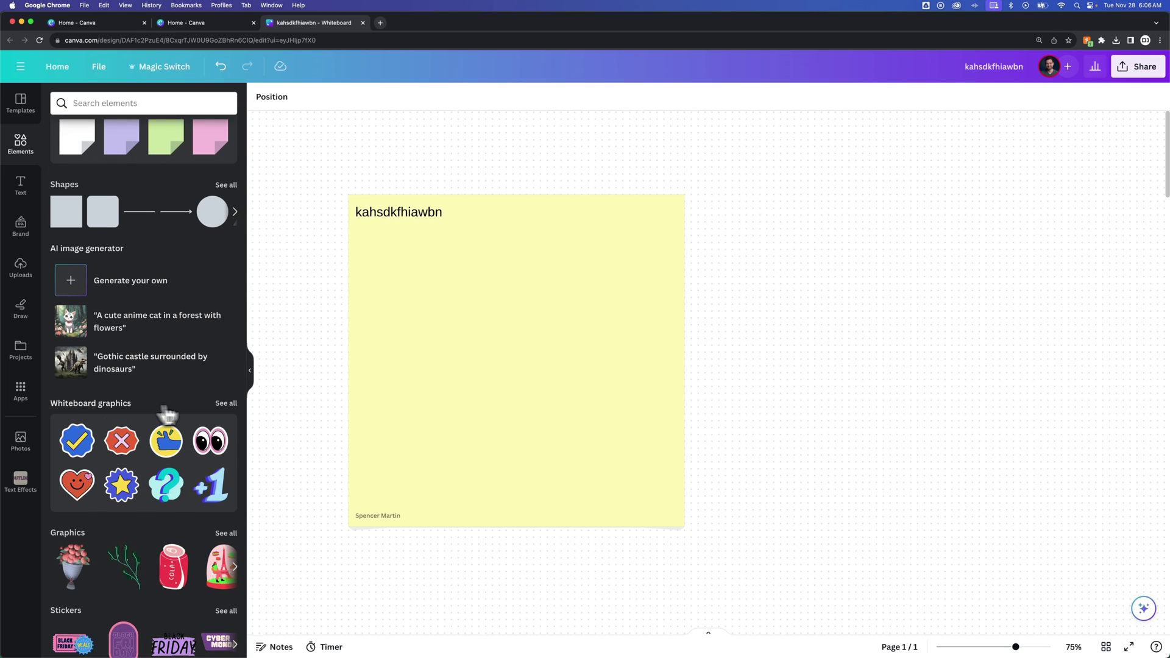
pyautogui.click(225, 406)
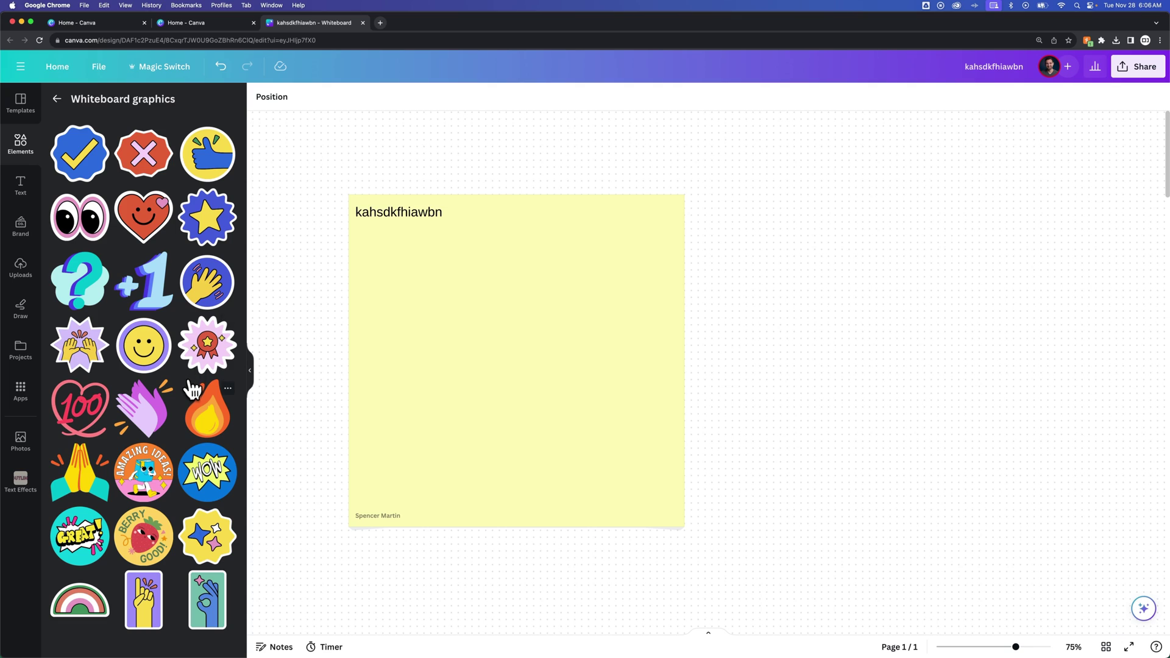
pyautogui.moveTo(207, 393); pyautogui.dragTo(645, 458)
pyautogui.click(804, 436)
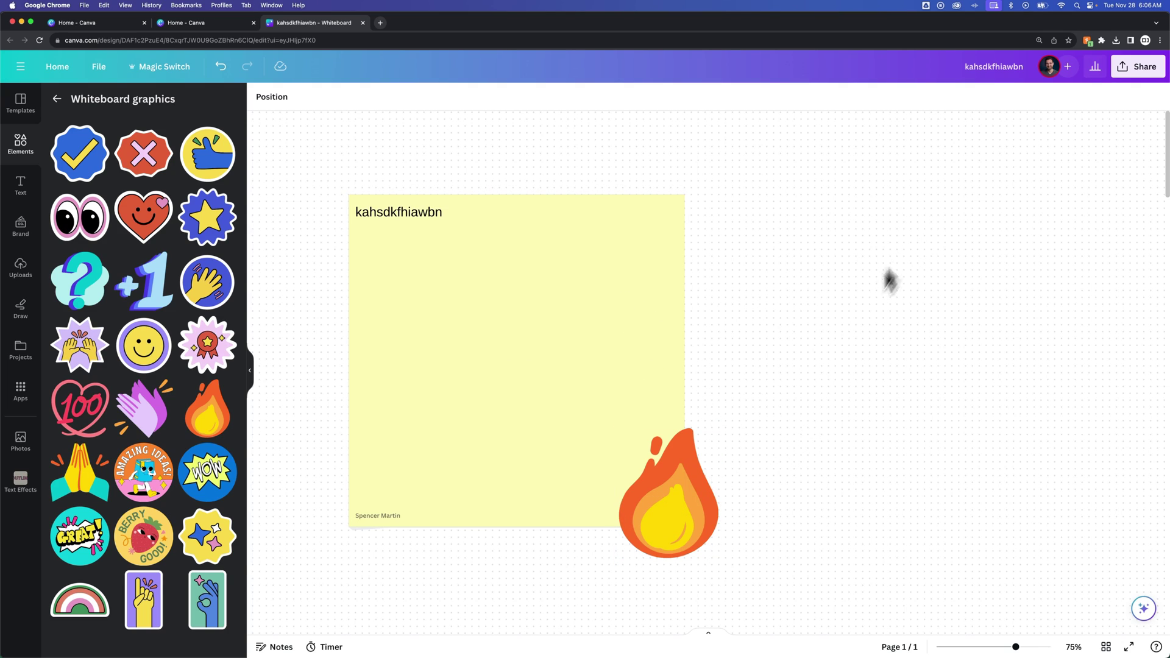
pyautogui.click(671, 494)
pyautogui.moveTo(676, 501)
pyautogui.mouseDown()
pyautogui.moveTo(668, 477)
pyautogui.moveTo(721, 488)
pyautogui.moveTo(658, 488)
pyautogui.mouseUp()
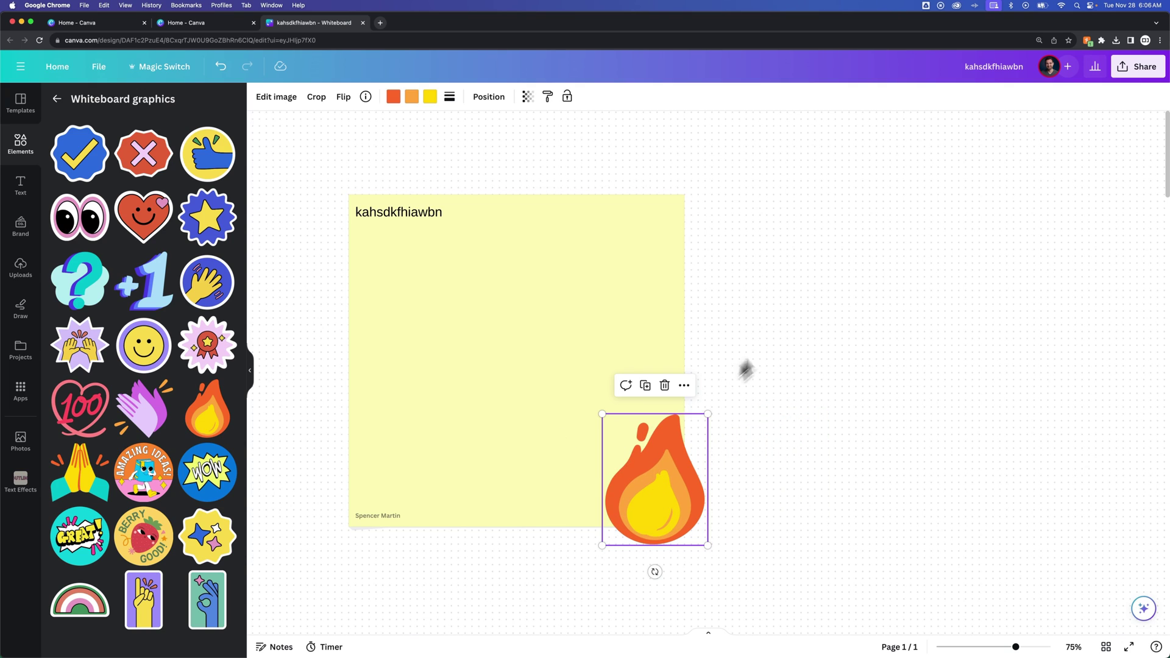
# Place the +1 sticker on the sticky note's top-right corner.
pyautogui.moveTo(144, 280); pyautogui.dragTo(635, 196)
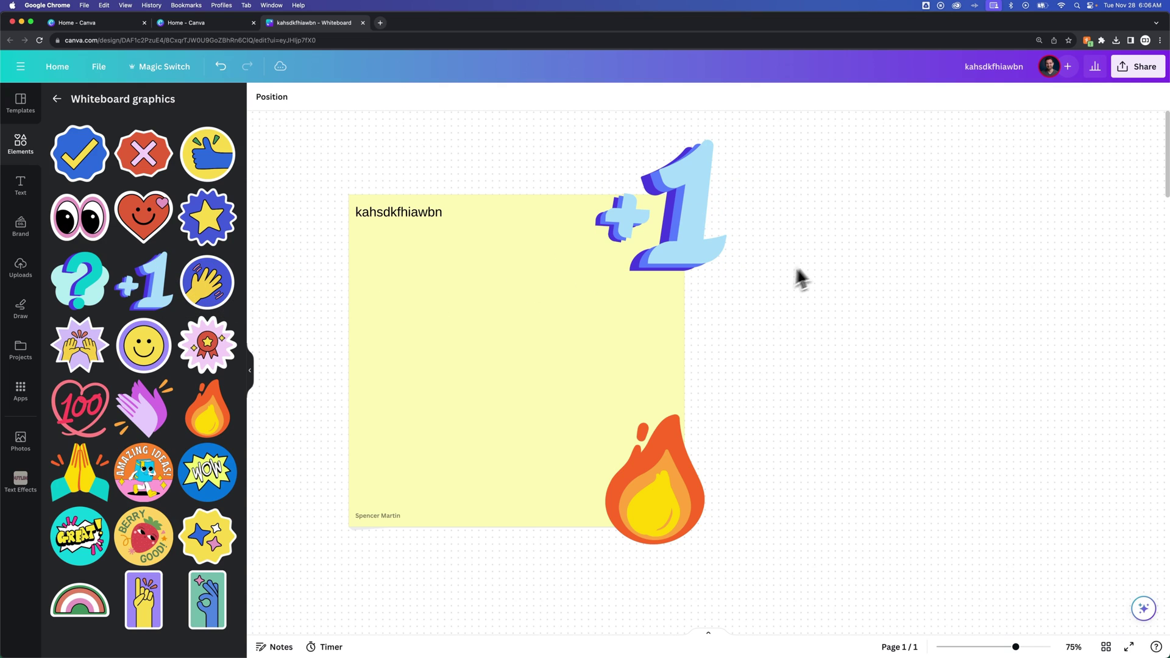
pyautogui.click(436, 221)
pyautogui.doubleClick(433, 216)
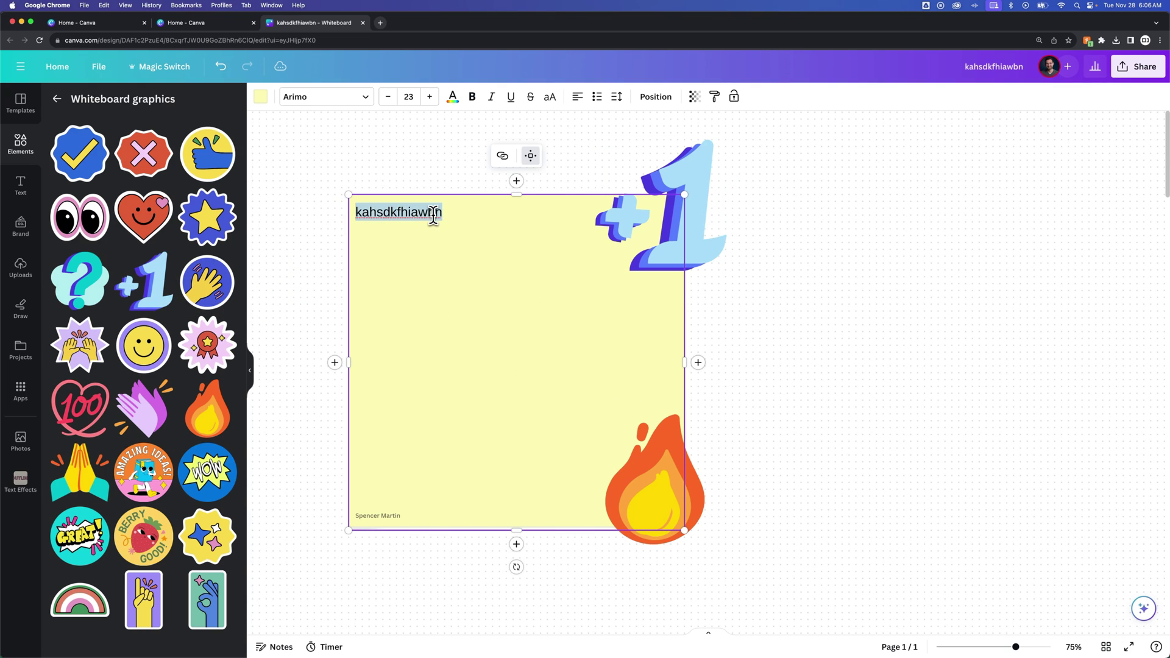
pyautogui.press('Escape')
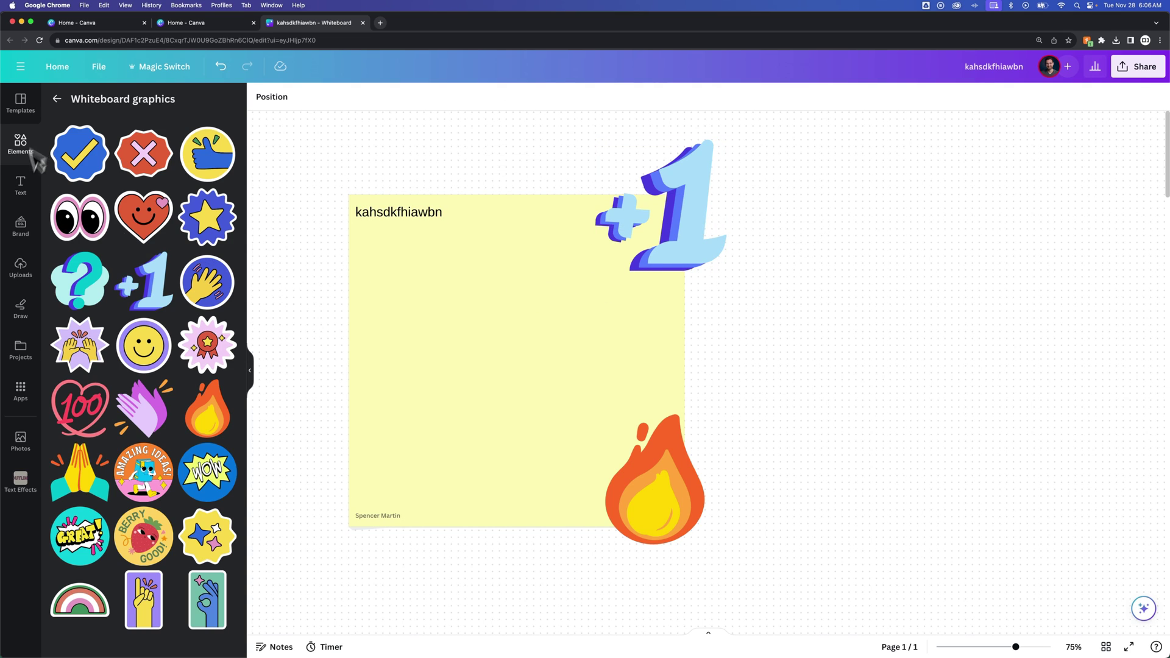
# Add an 'Add a heading' text box and enlarge it to font size 109.
pyautogui.click(63, 99)
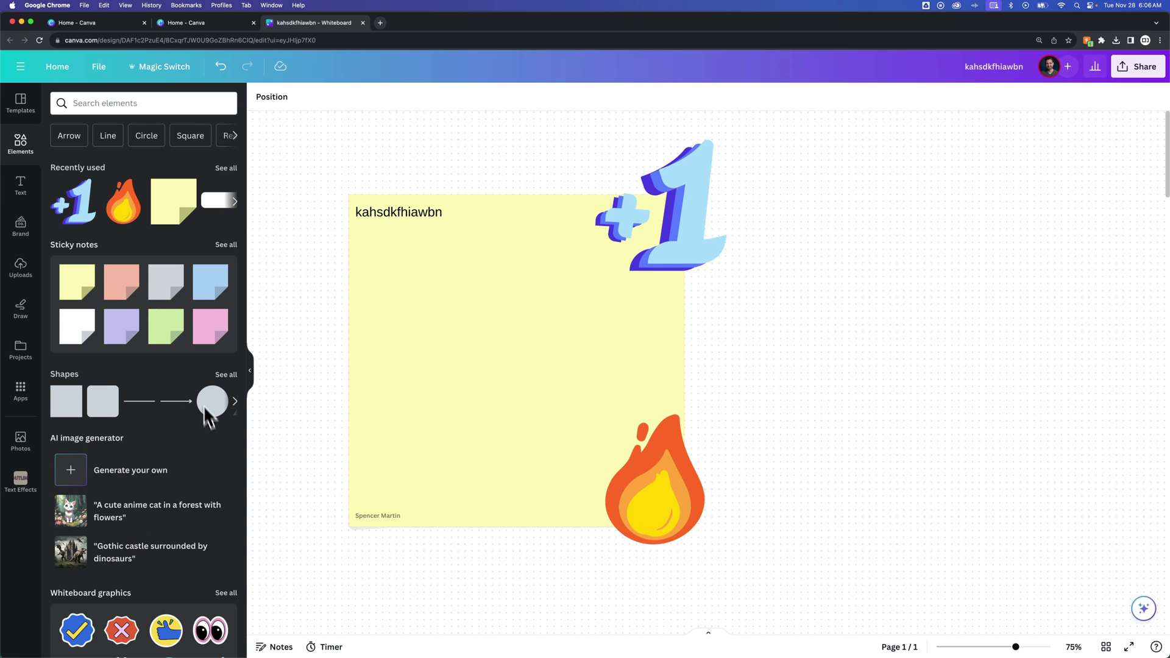
pyautogui.scroll(-6, 196, 386)
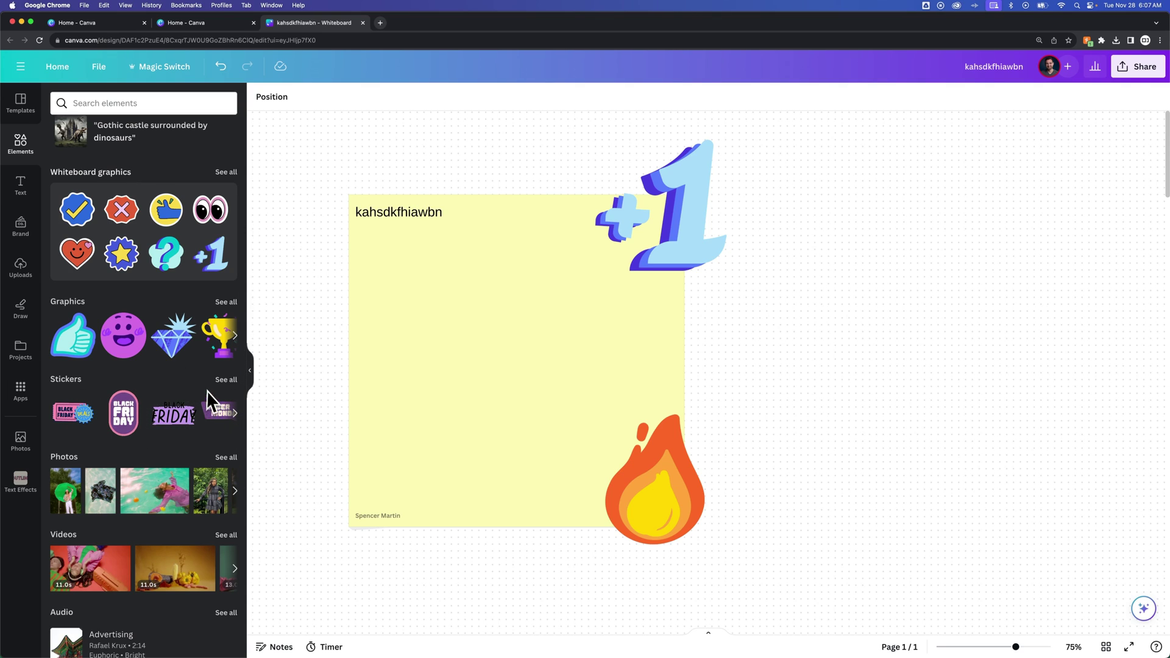
pyautogui.scroll(7, 196, 472)
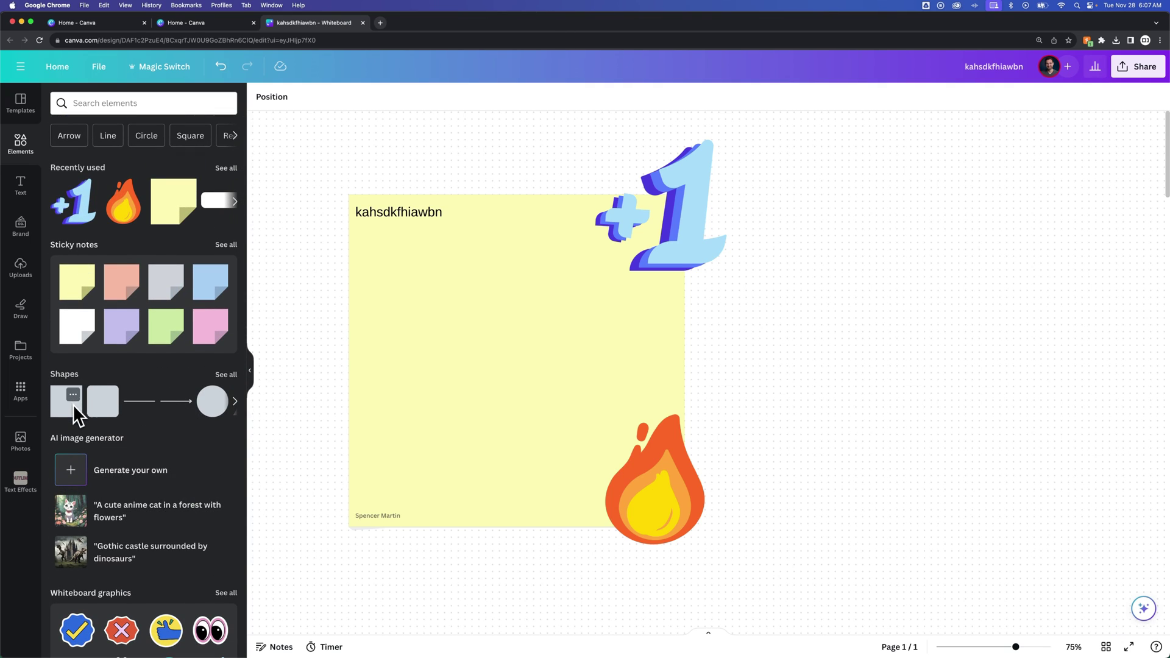
pyautogui.click(21, 186)
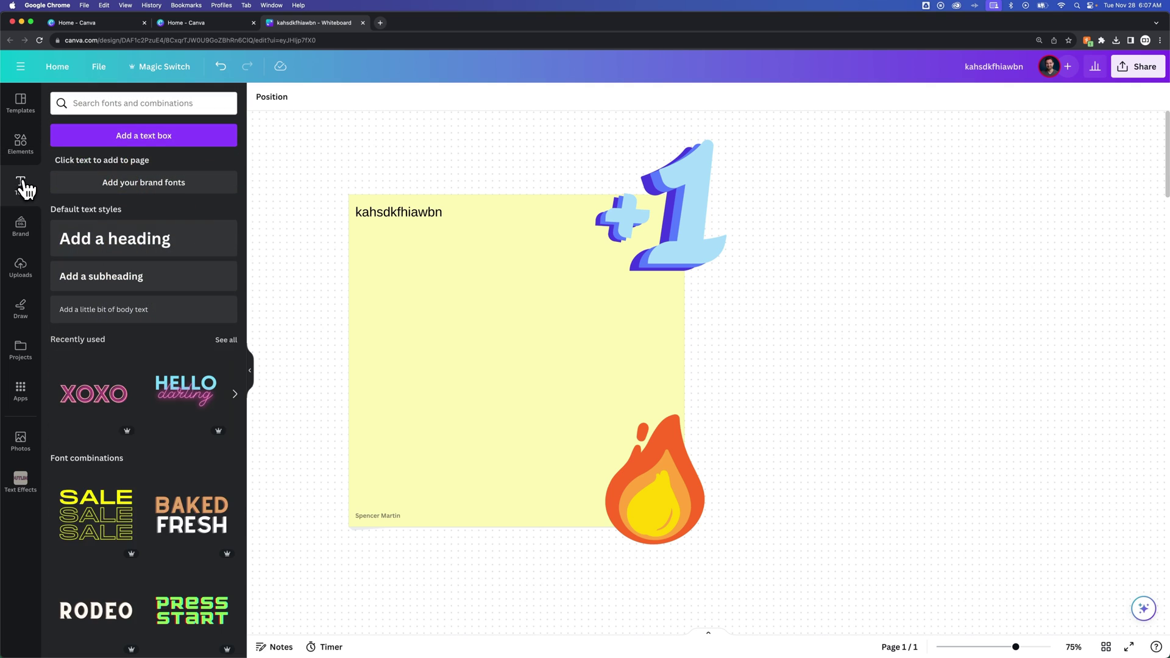
pyautogui.scroll(-1, 733, 302)
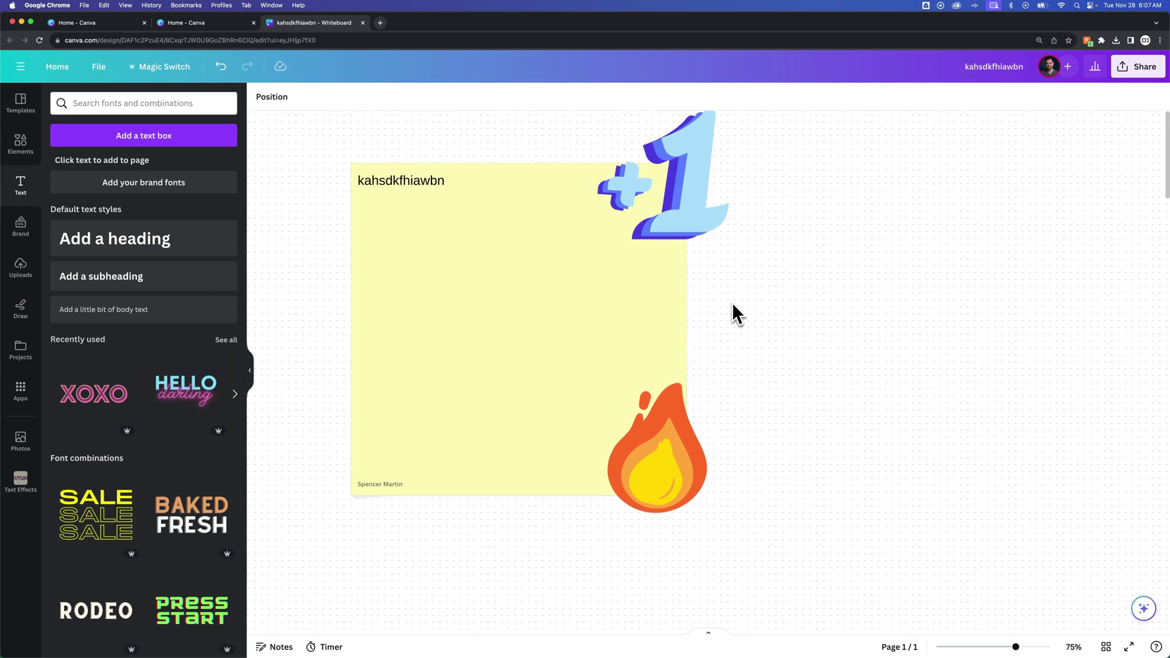
pyautogui.click(98, 244)
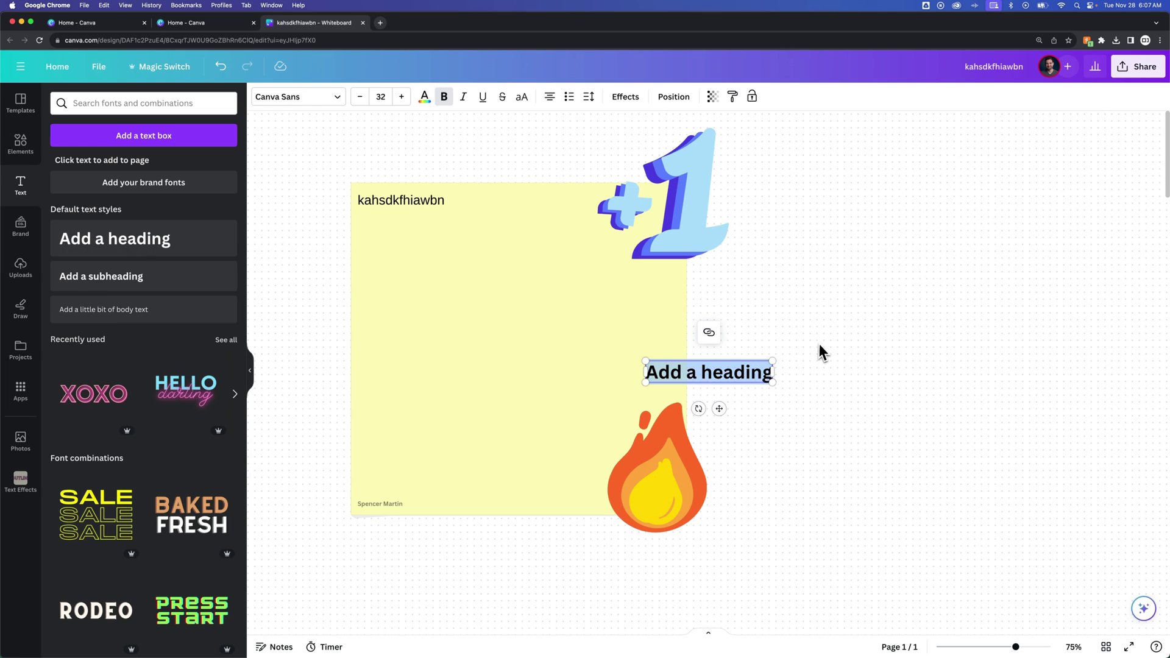
pyautogui.moveTo(779, 353); pyautogui.dragTo(1054, 183)
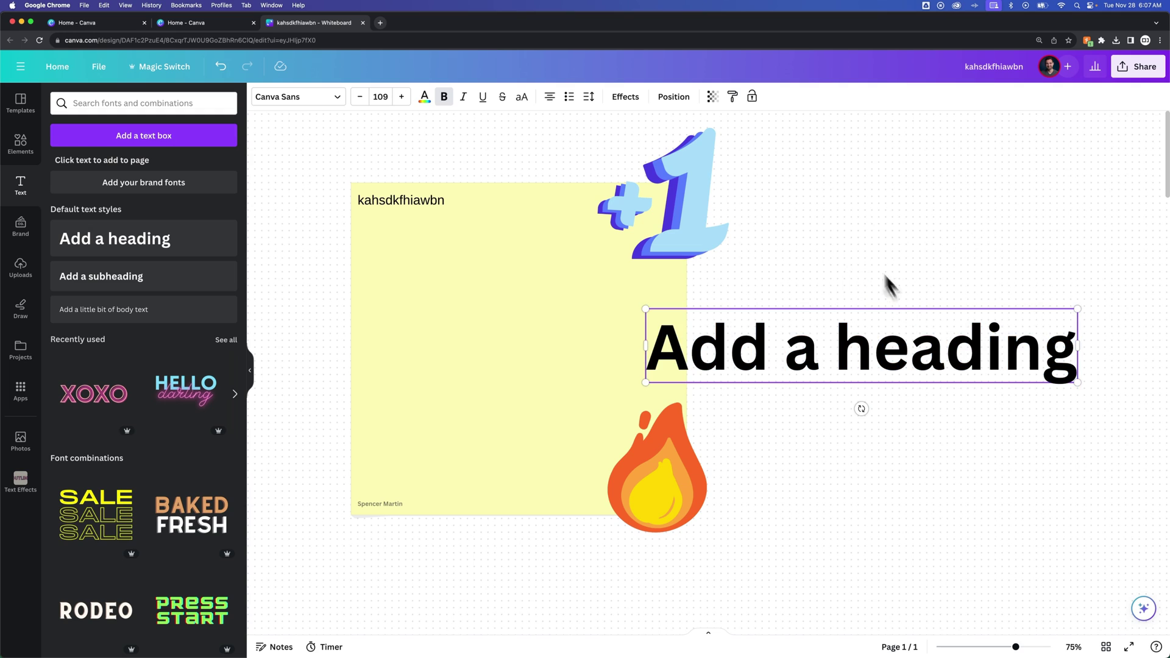
pyautogui.click(800, 181)
pyautogui.click(894, 348)
# Move the heading up above the sticky note.
pyautogui.moveTo(894, 348); pyautogui.dragTo(460, 112)
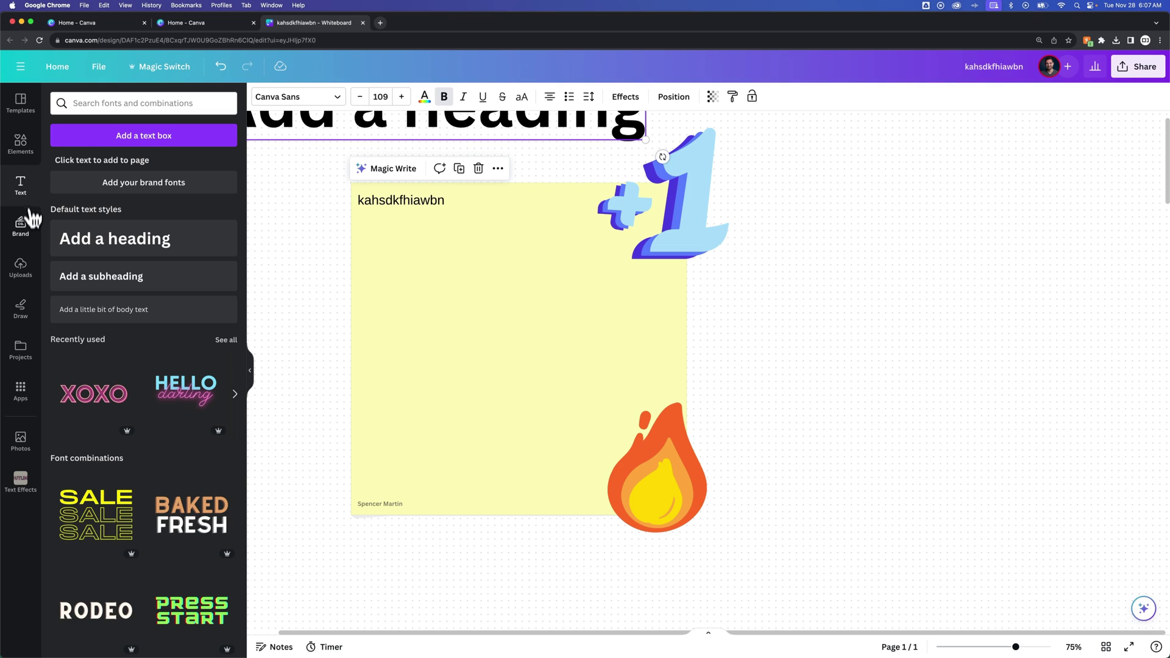
pyautogui.click(24, 109)
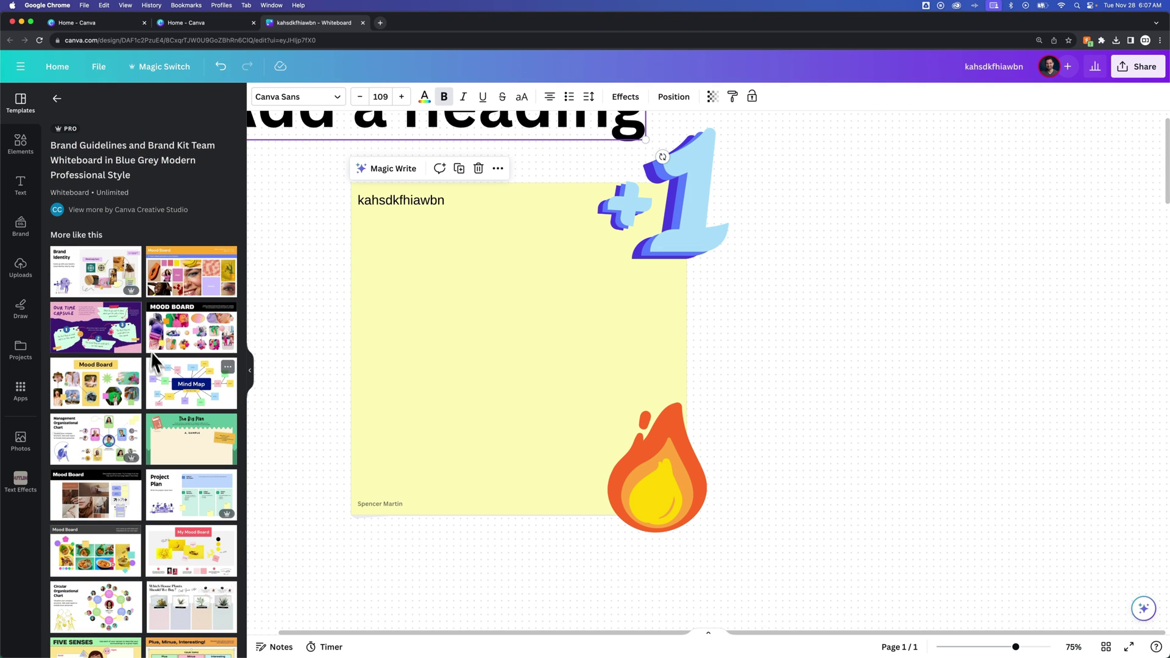
pyautogui.scroll(-3, 157, 374)
pyautogui.scroll(3, 156, 365)
pyautogui.click(57, 98)
# Search the whiteboard templates for 'storyboard' and scroll through the results.
pyautogui.click(131, 103)
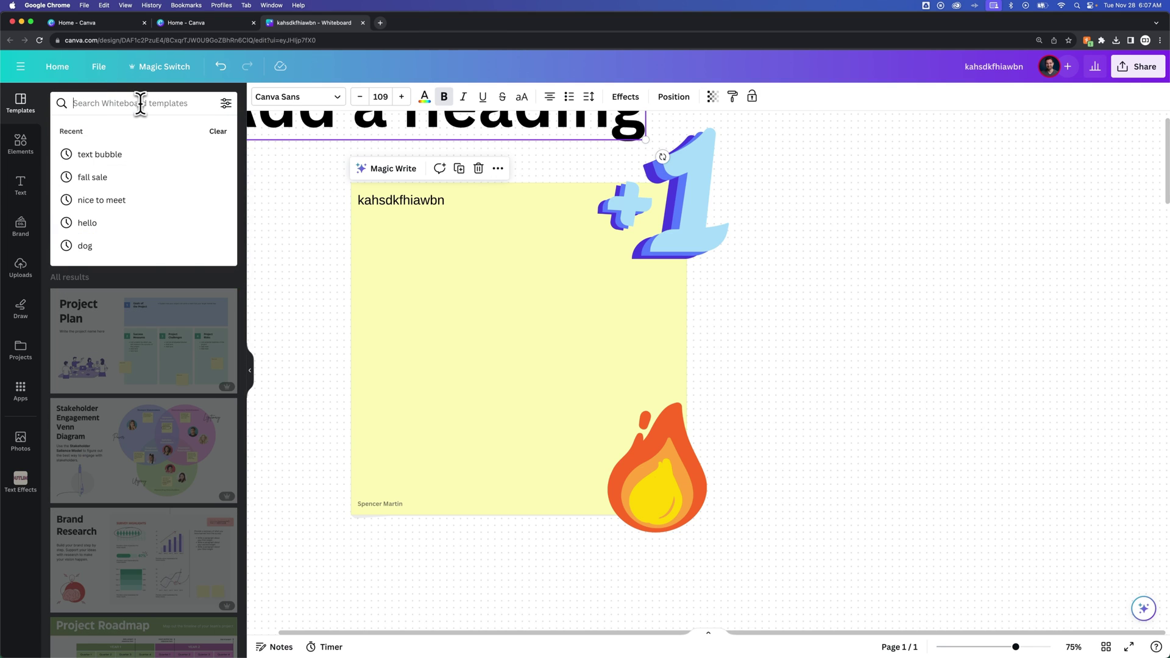
pyautogui.click(144, 104)
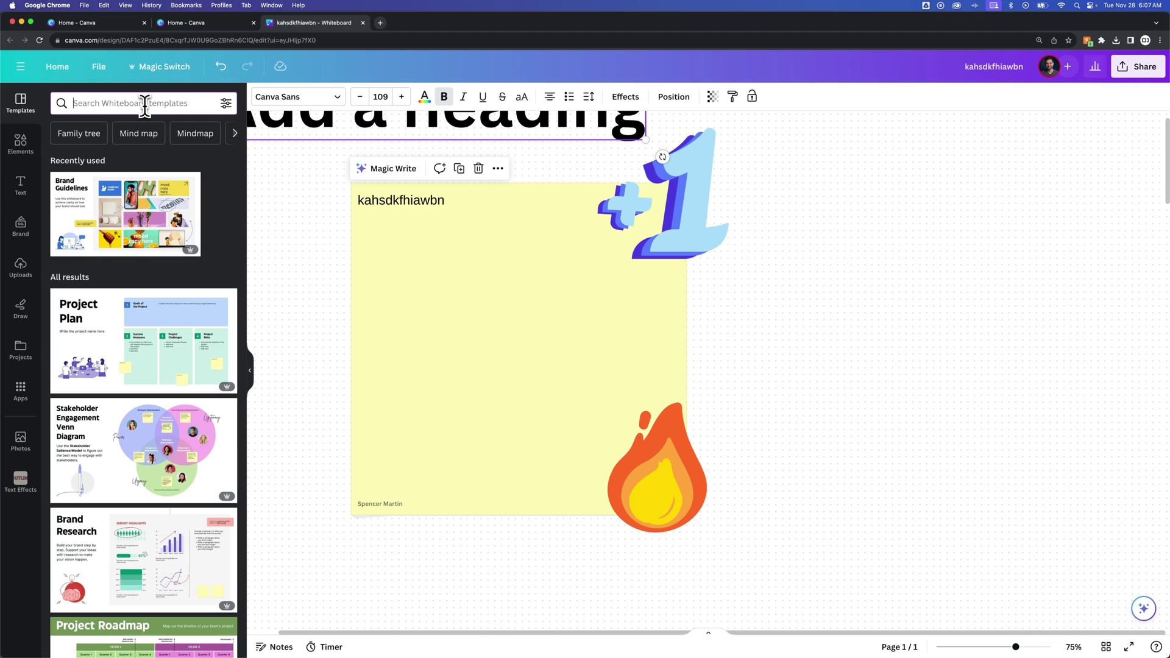
pyautogui.write('storyboa')
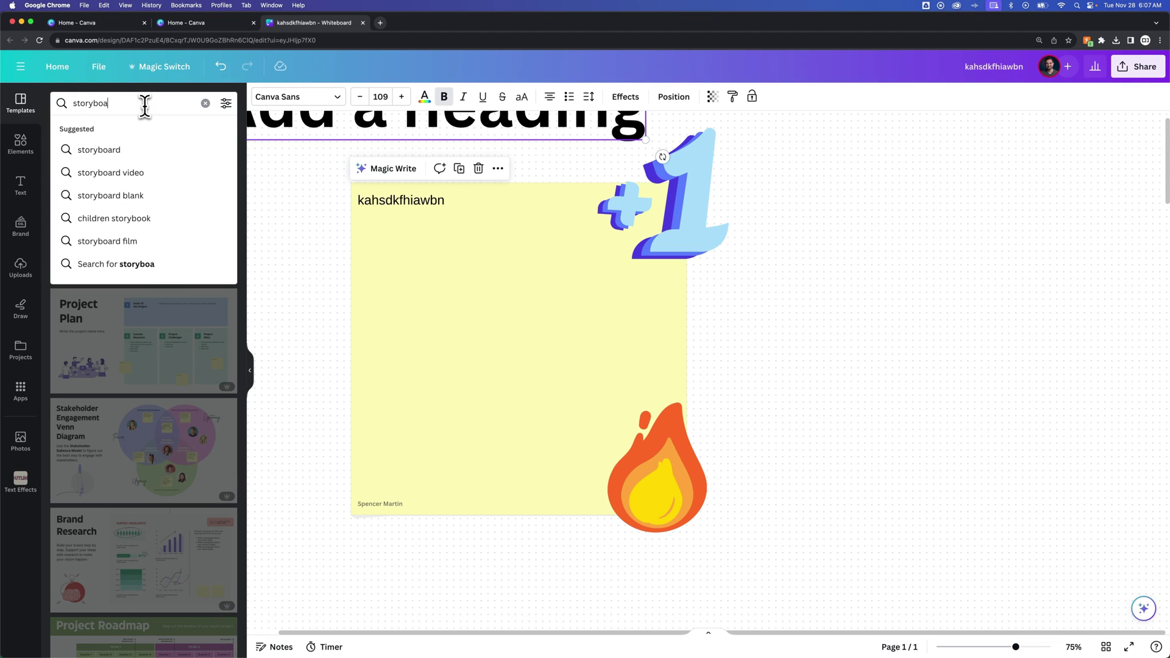
pyautogui.write('rd')
pyautogui.press('Return')
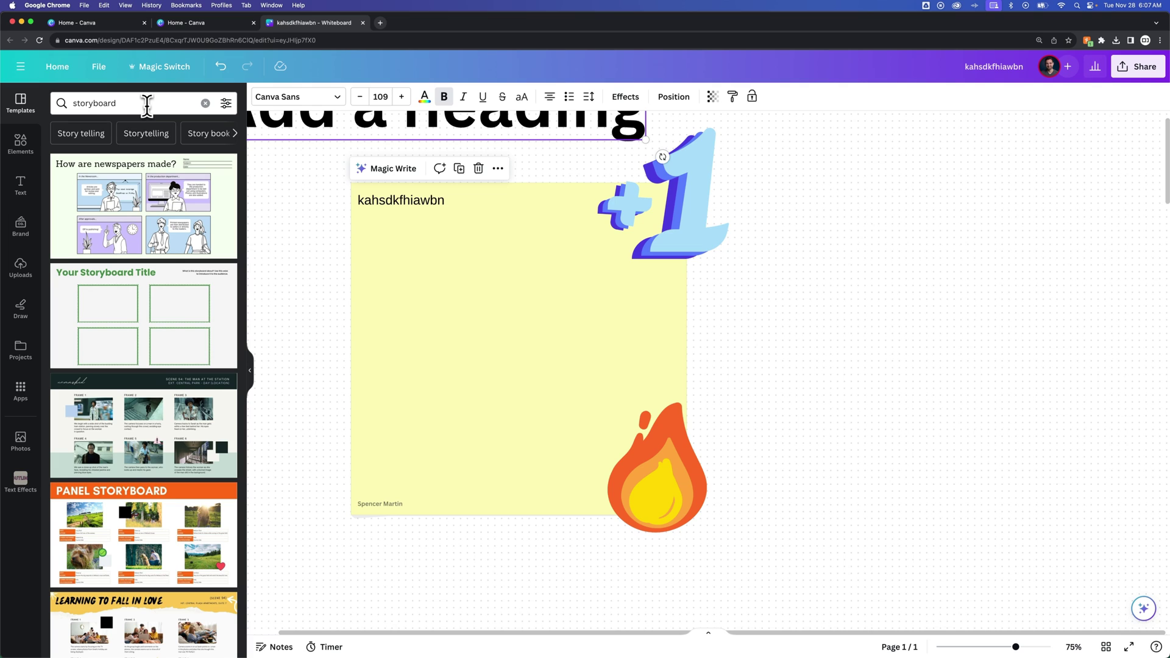
pyautogui.scroll(-6, 170, 436)
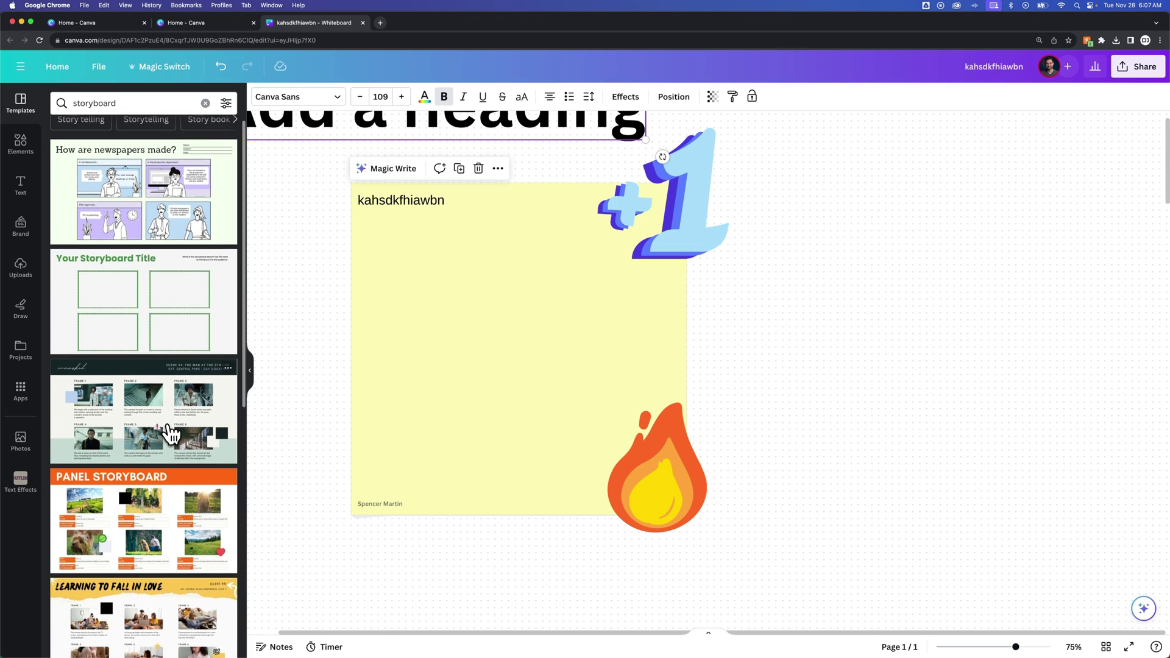
pyautogui.scroll(-2, 173, 429)
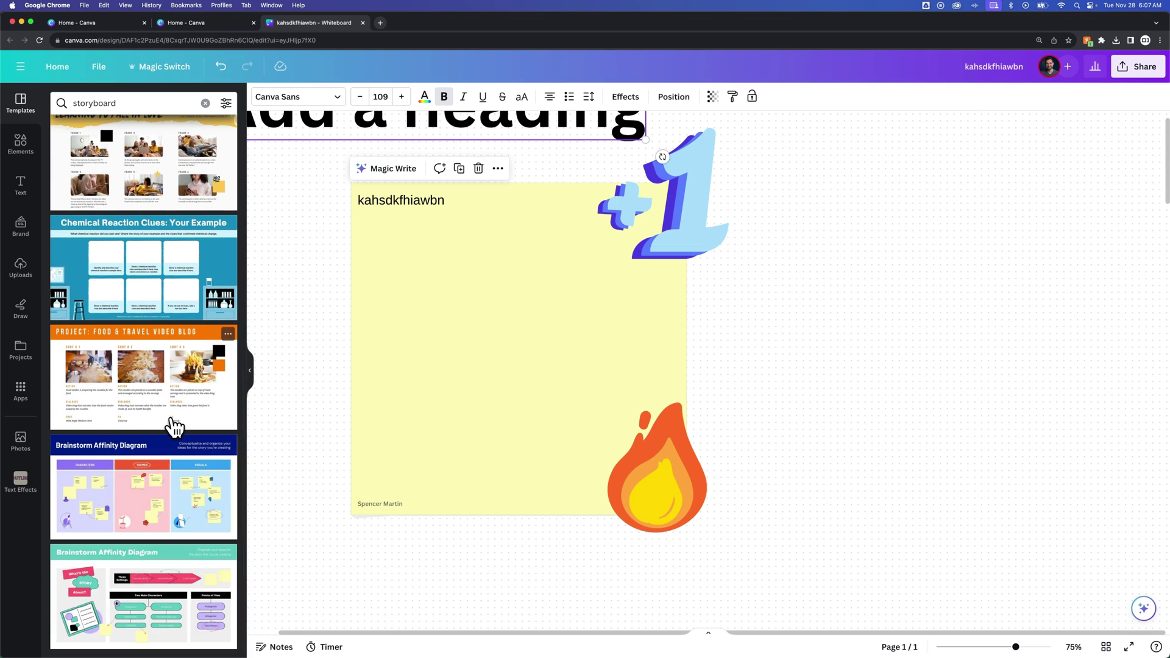
# Insert the storyboard template beside the sticky note and zoom into the Canva Tips section.
pyautogui.click(145, 270)
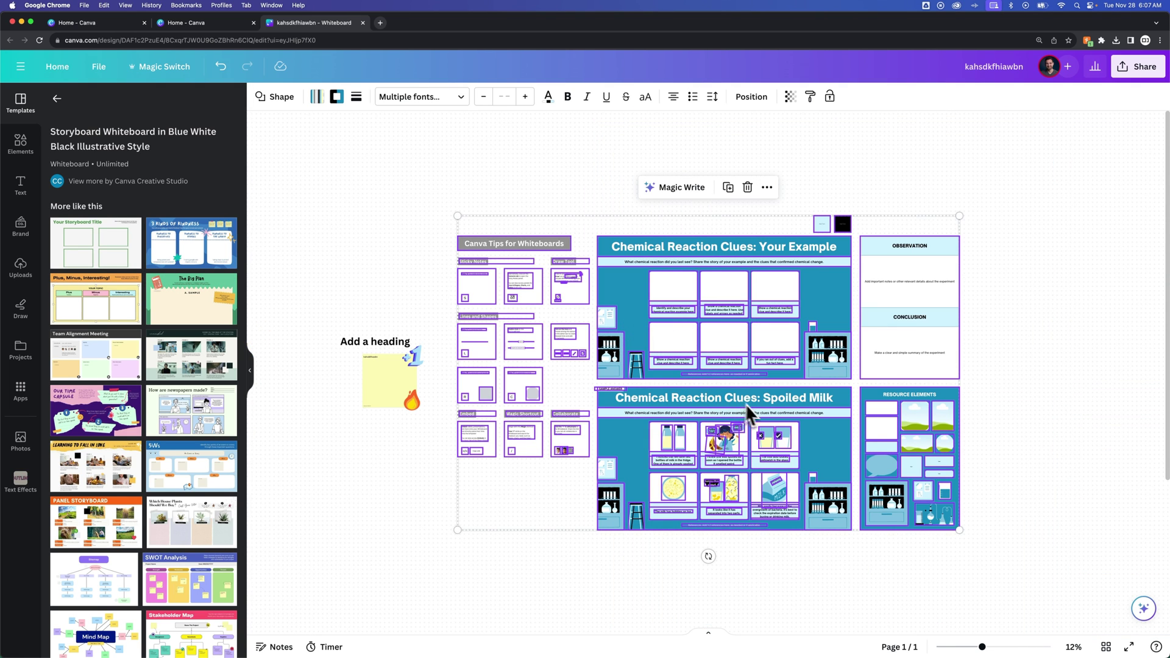
pyautogui.click(1076, 353)
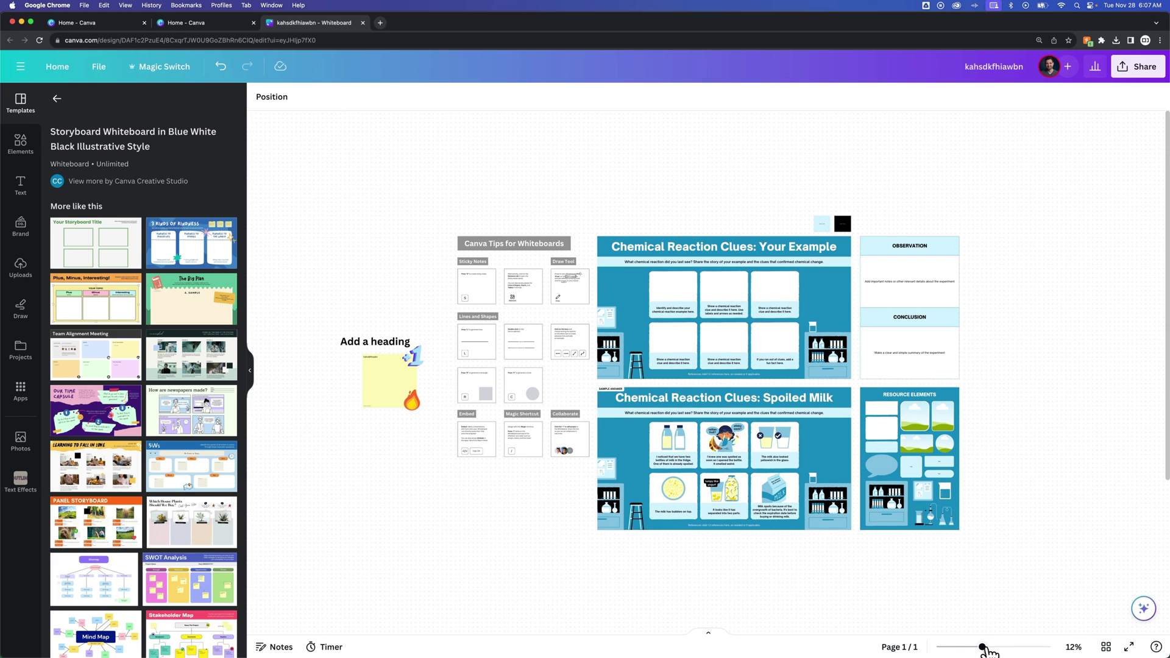
pyautogui.moveTo(984, 650); pyautogui.dragTo(990, 646)
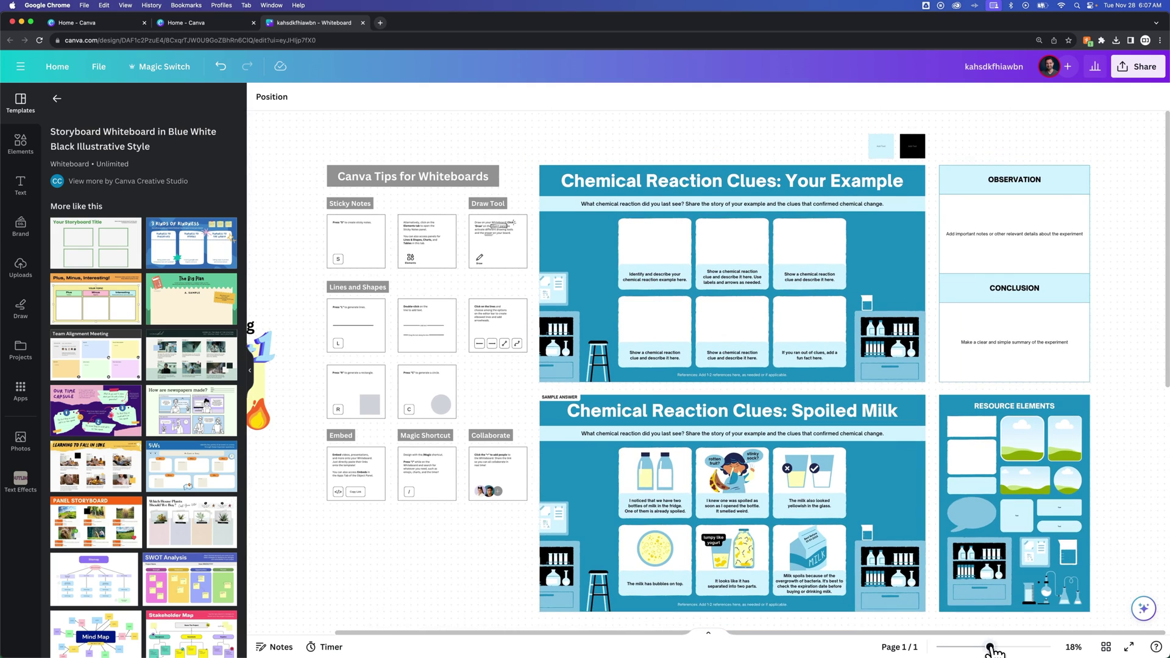
pyautogui.click(398, 207)
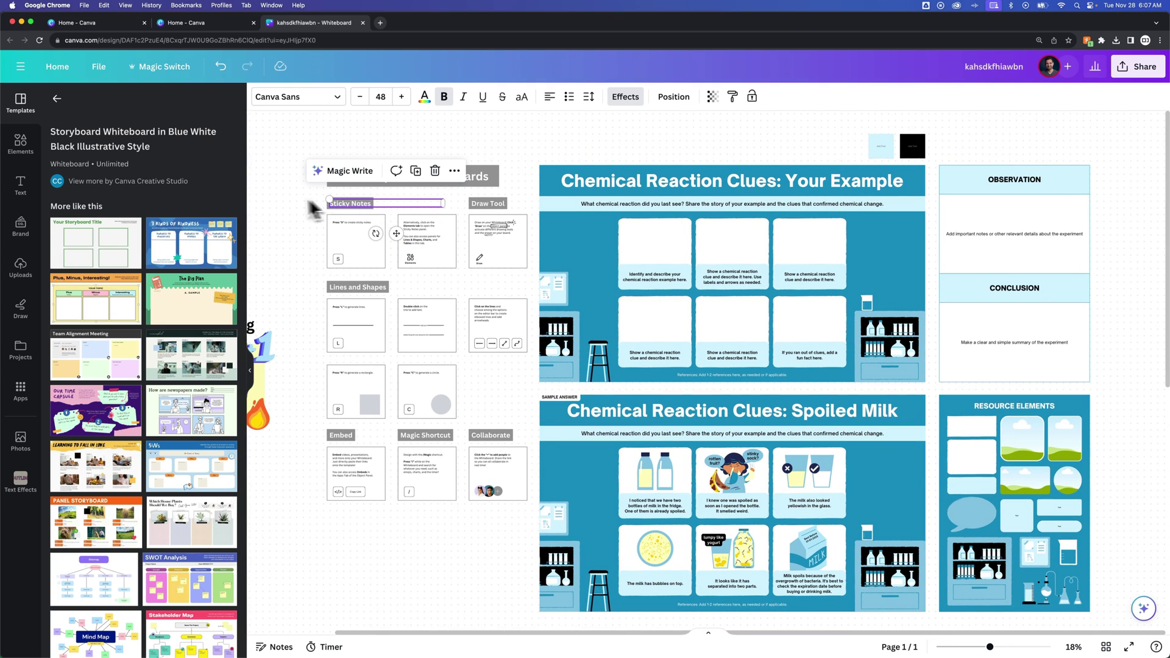
pyautogui.click(288, 196)
pyautogui.press('super+equal')
pyautogui.press('super+equal')
pyautogui.hscroll(-10, 653, 377)
pyautogui.scroll(7, 653, 377)
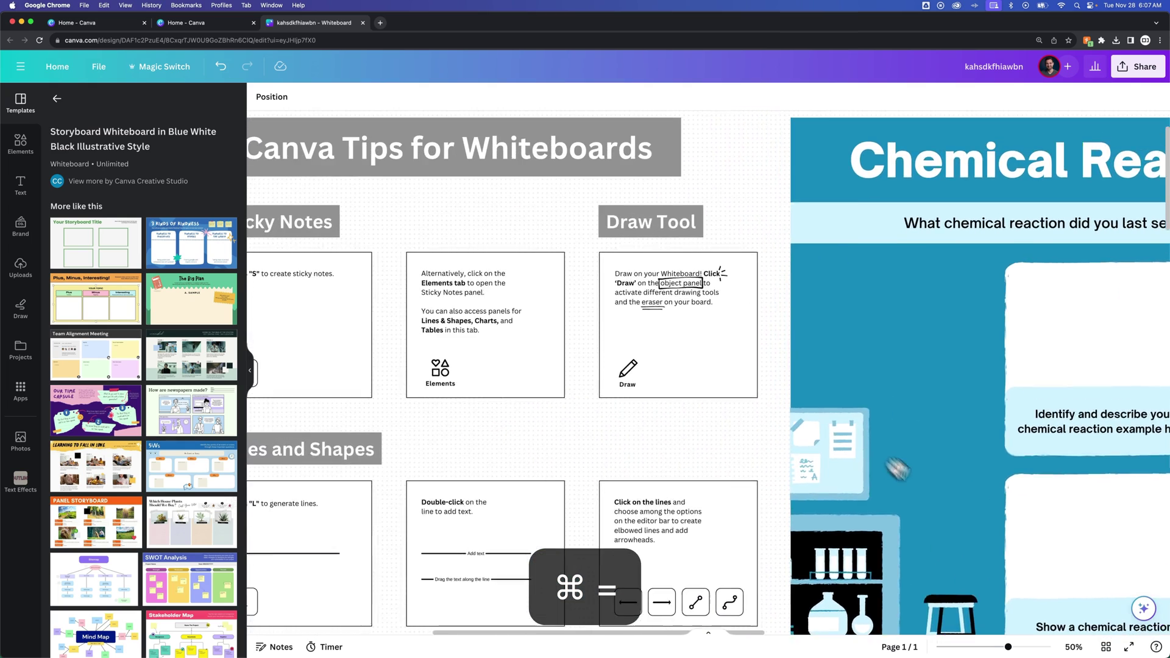
pyautogui.hscroll(1, 653, 377)
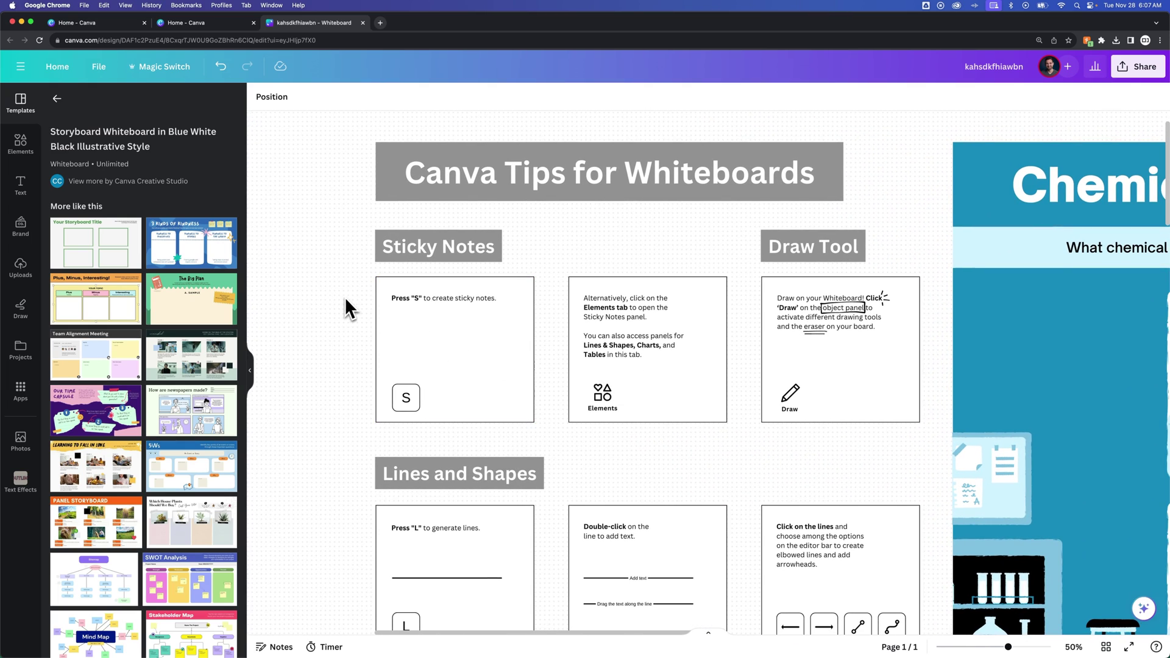
pyautogui.press('s')
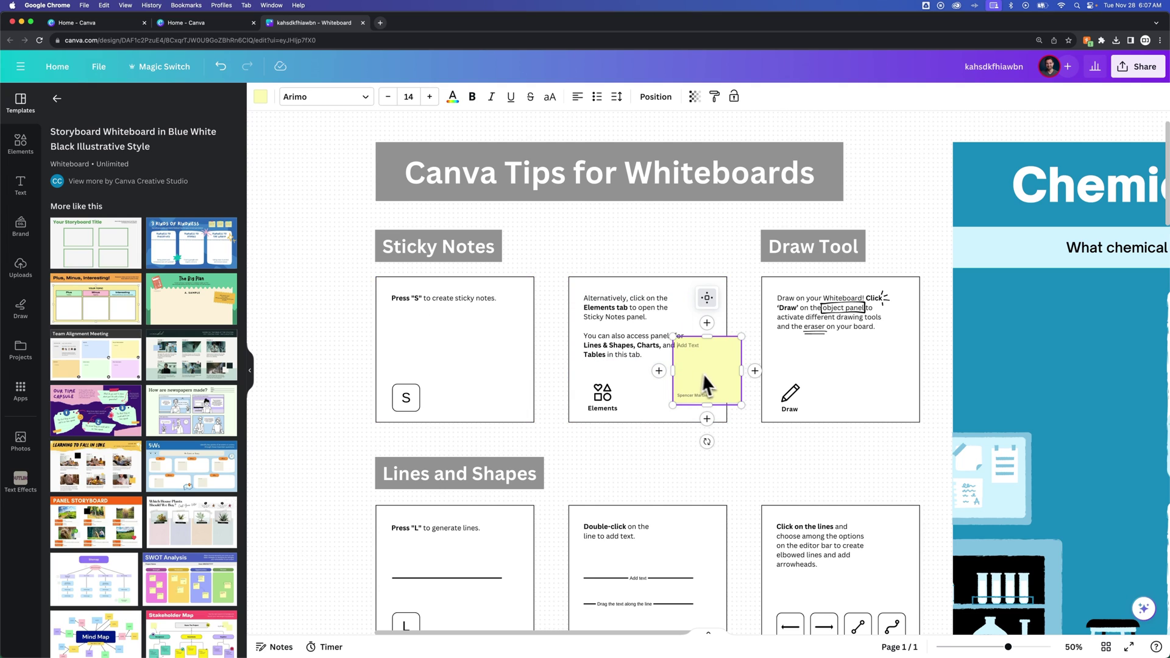
pyautogui.moveTo(726, 390); pyautogui.dragTo(733, 450)
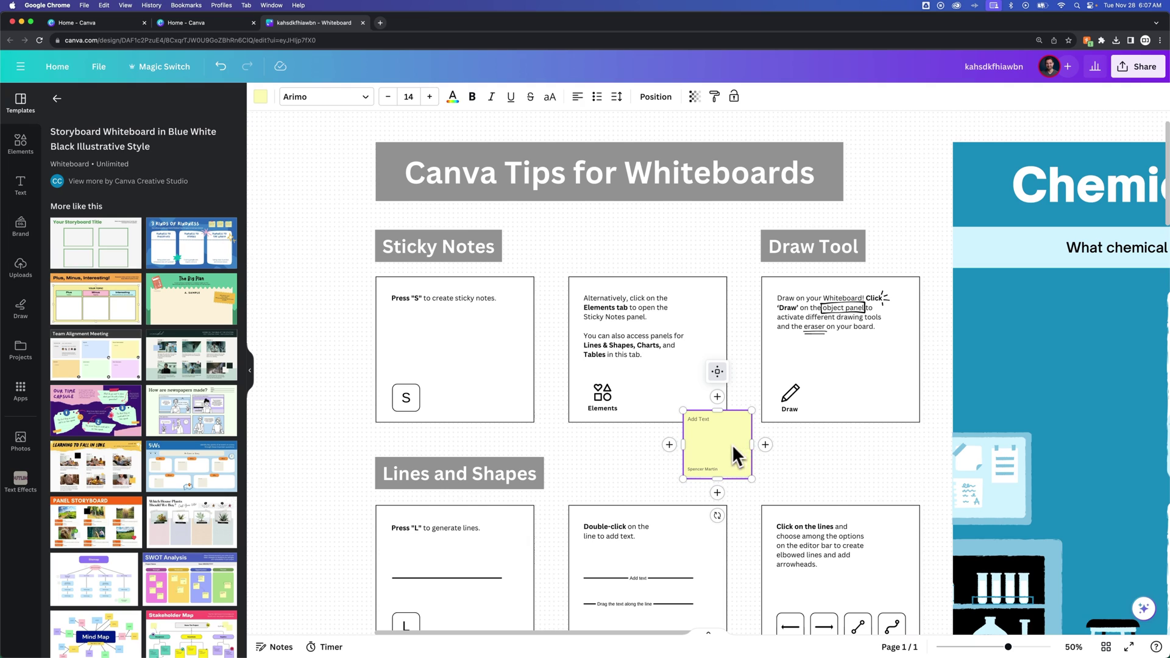
pyautogui.press('Delete')
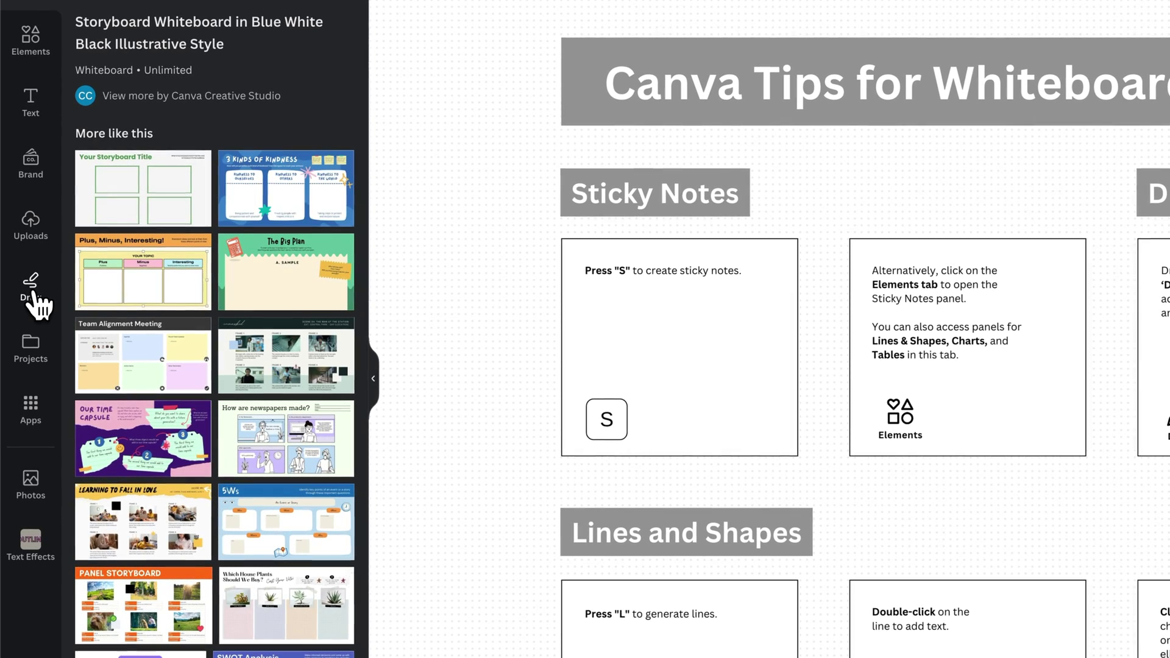
# Draw a red marker arrow left of the Sticky Notes card, undoing a stray stroke.
pyautogui.click(31, 307)
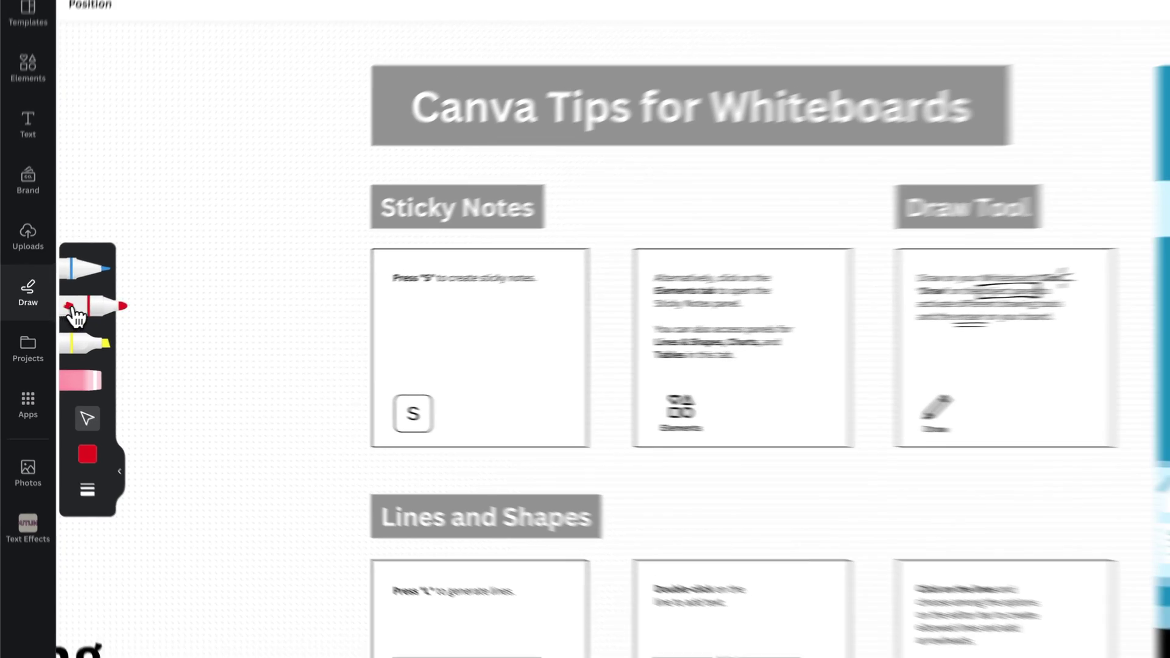
pyautogui.click(77, 315)
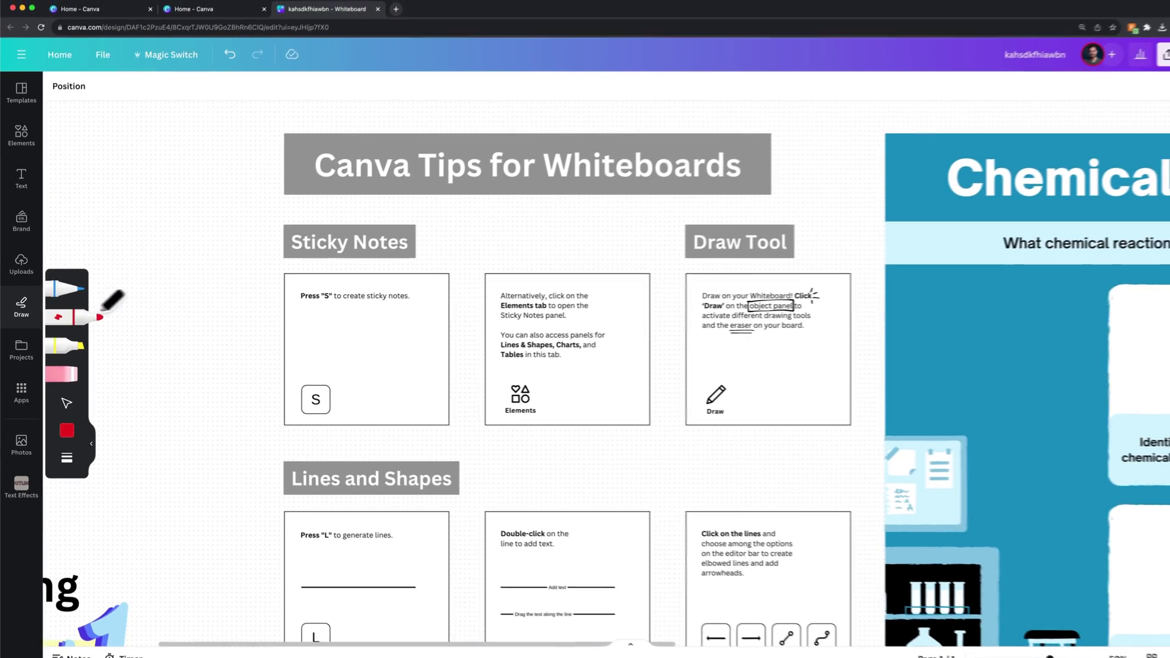
pyautogui.moveTo(253, 310); pyautogui.dragTo(362, 284)
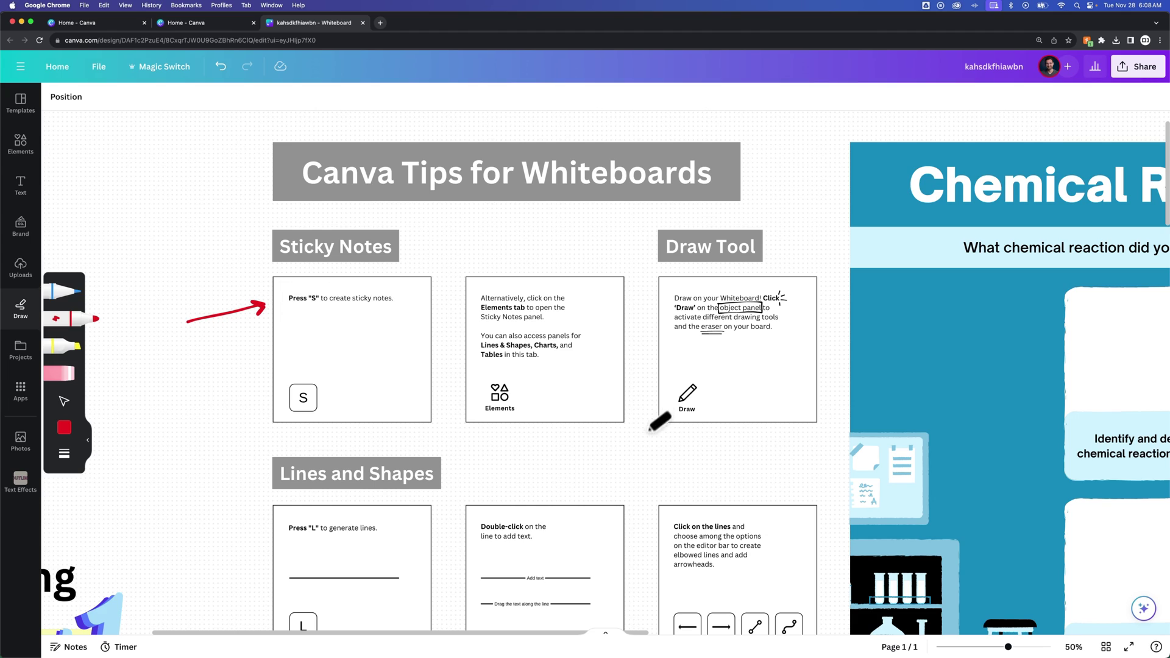
pyautogui.moveTo(609, 454); pyautogui.dragTo(628, 275)
pyautogui.press('super+z')
pyautogui.scroll(-1, 540, 404)
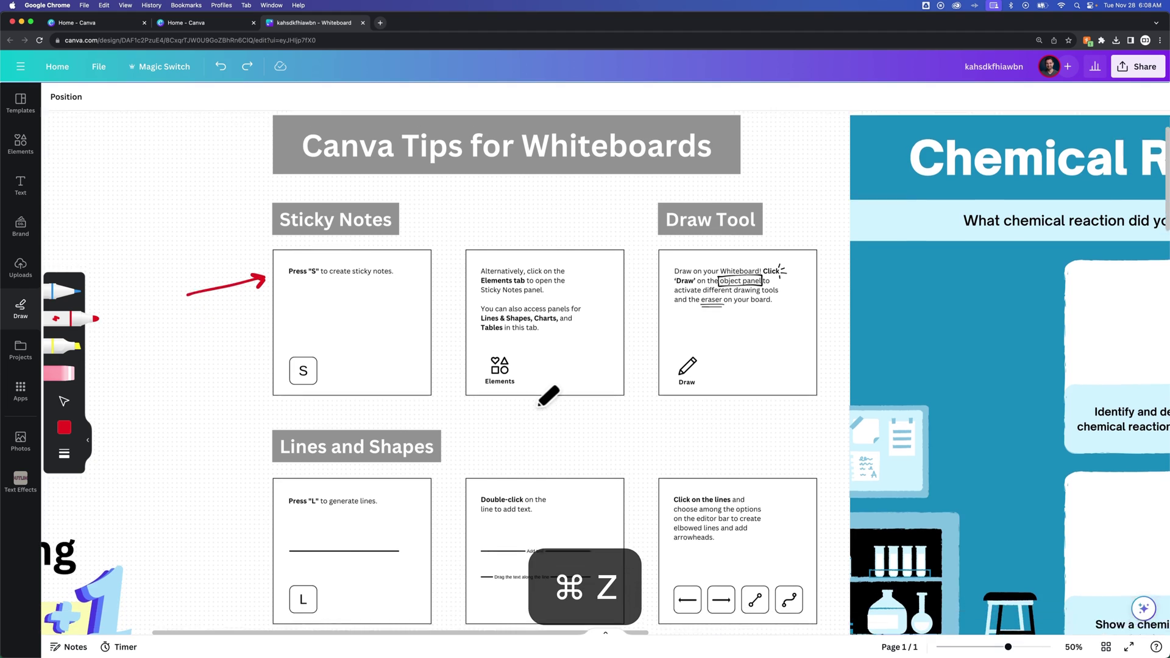
pyautogui.scroll(-5, 540, 404)
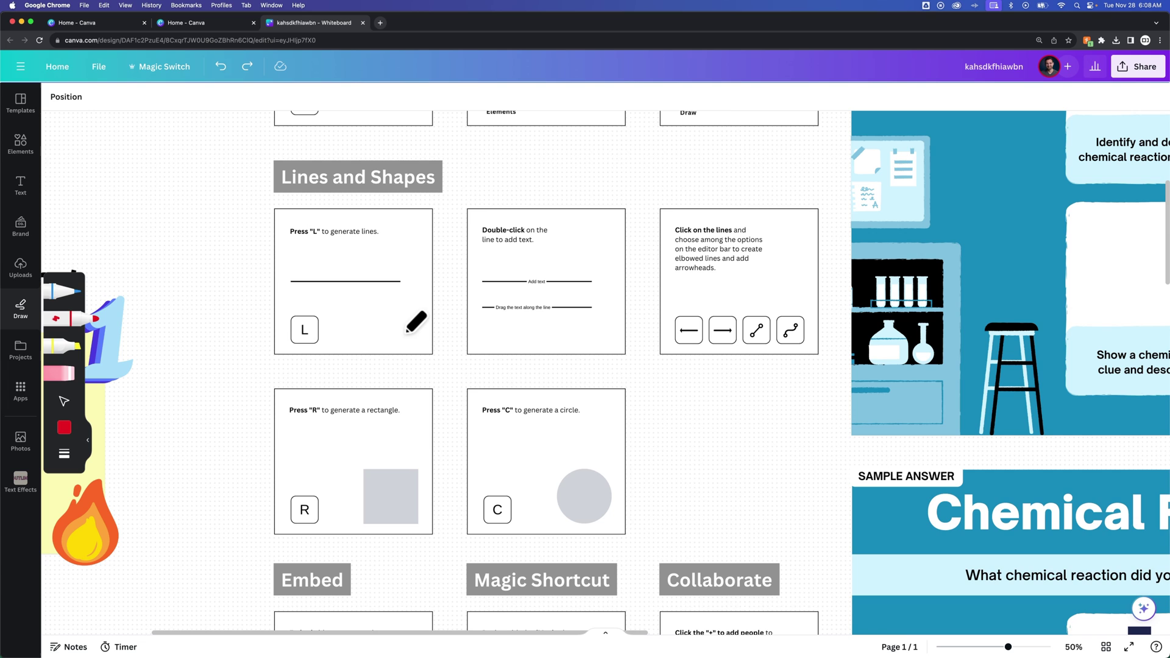
pyautogui.scroll(-5, 477, 319)
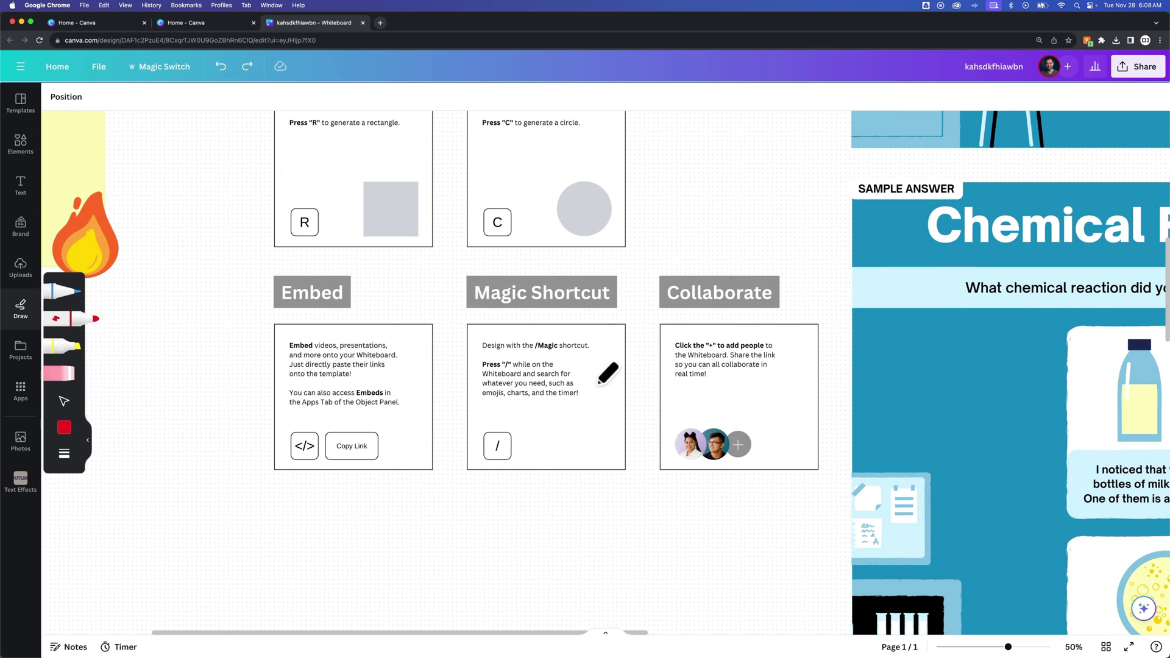
pyautogui.scroll(1, 649, 363)
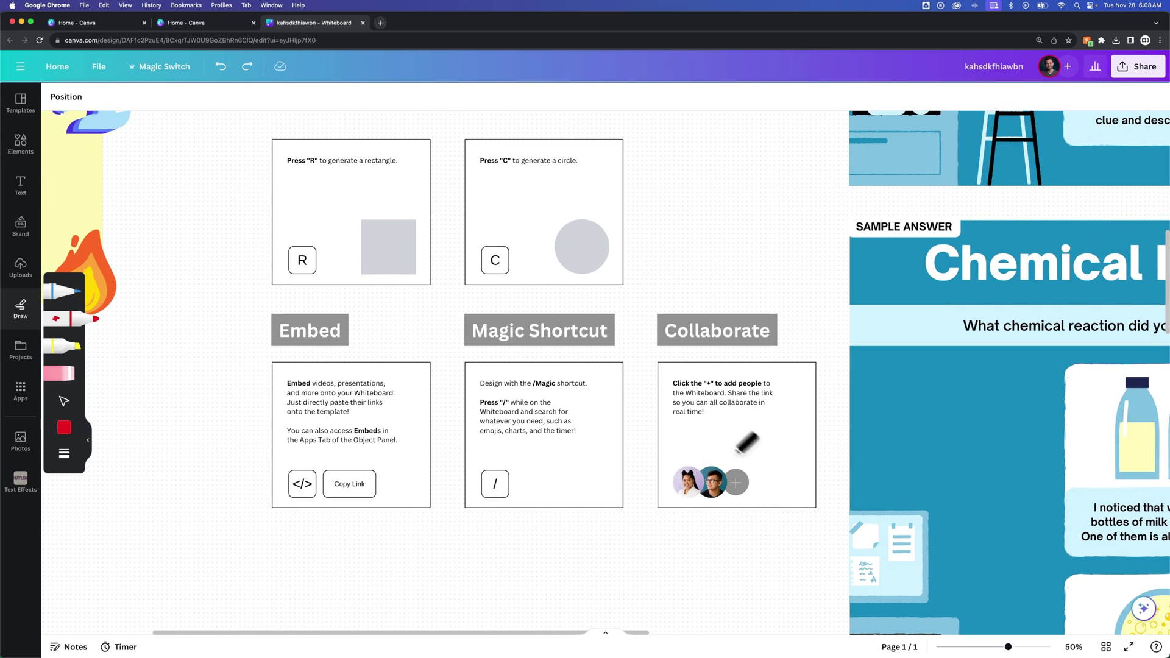
pyautogui.hscroll(10, 619, 296)
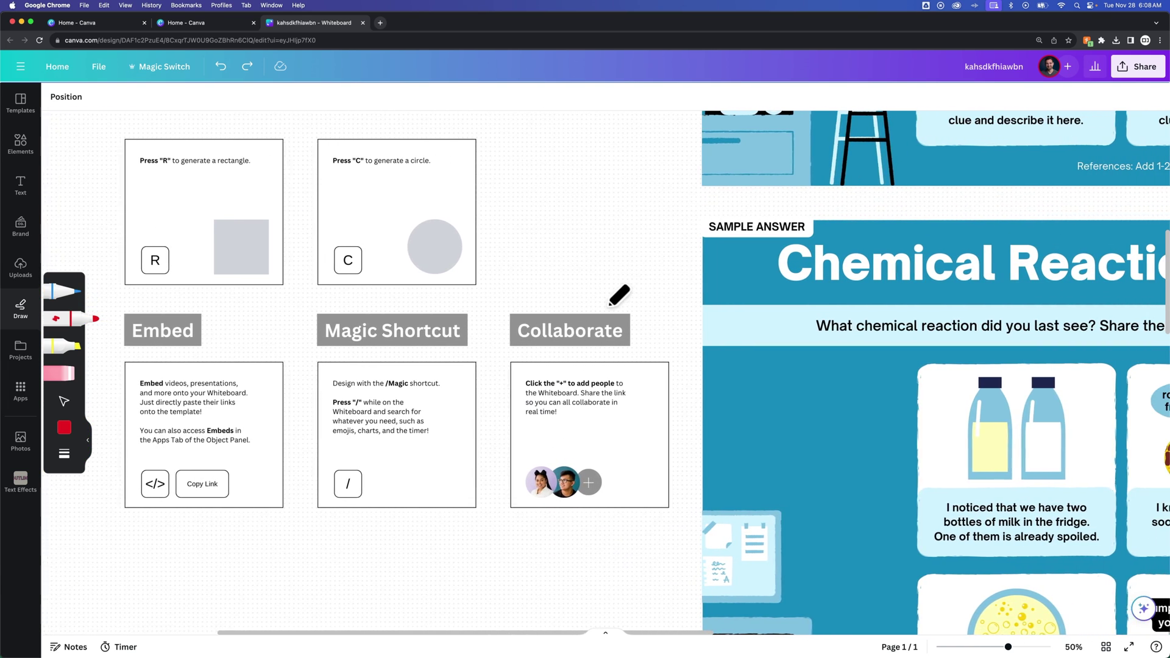
# Zoom out to 25% and scroll around the Chemical Reaction Clues boards.
pyautogui.press('super+minus')
pyautogui.hscroll(4, 685, 304)
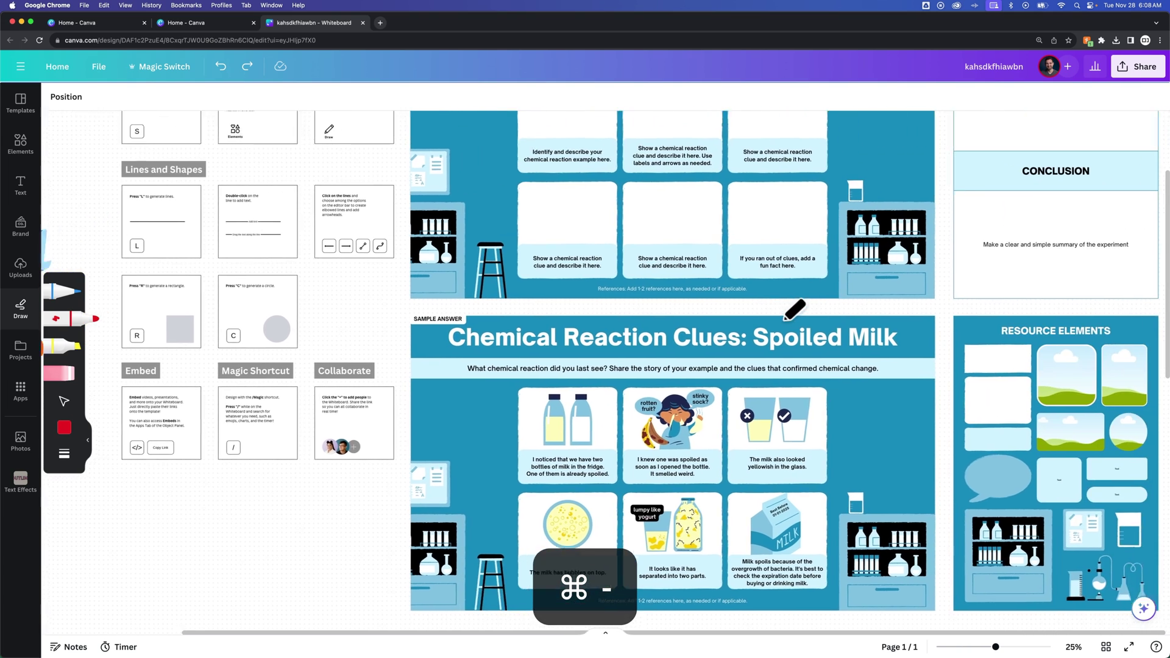
pyautogui.scroll(4, 796, 309)
pyautogui.hscroll(3, 796, 309)
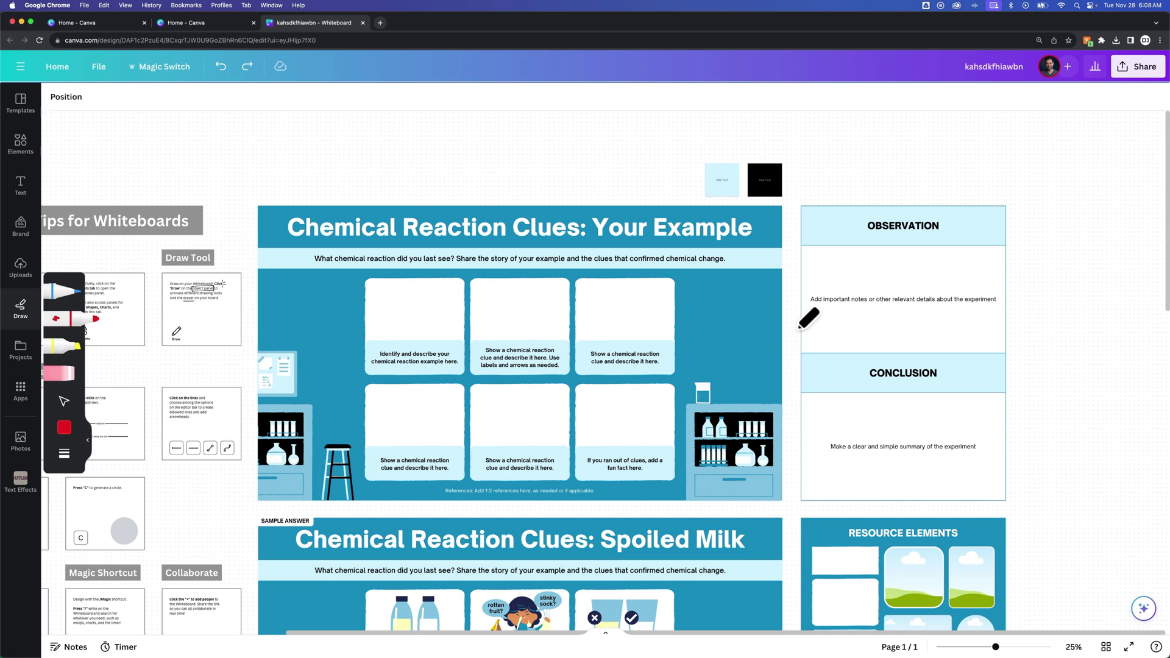
pyautogui.scroll(-8, 809, 318)
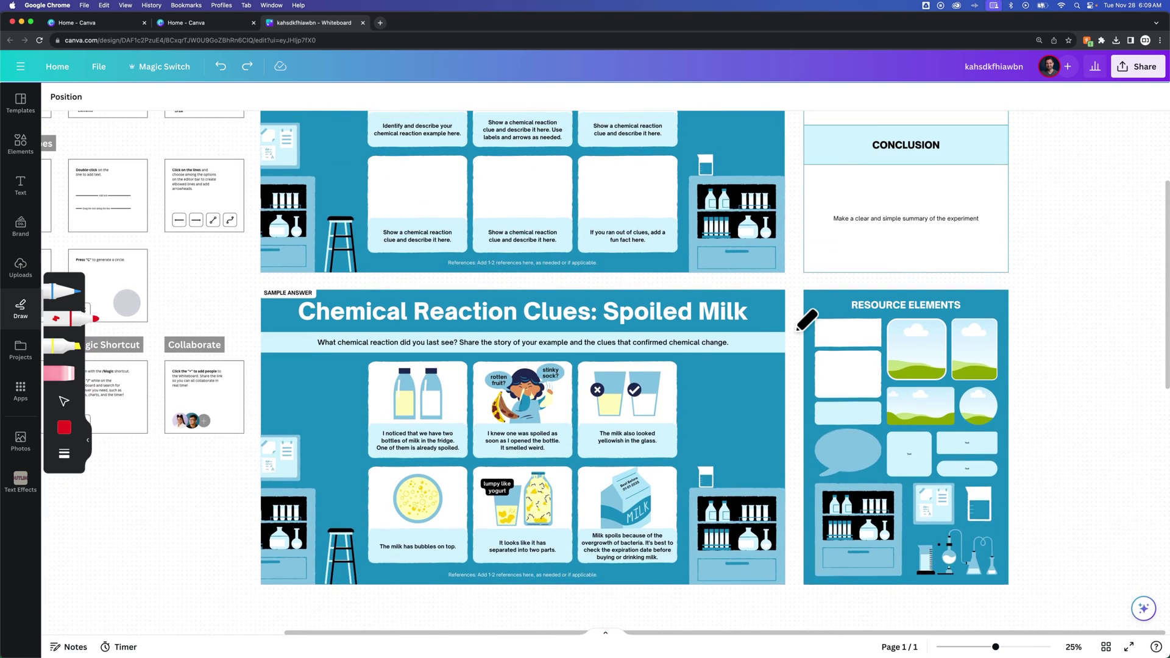
pyautogui.scroll(2, 805, 321)
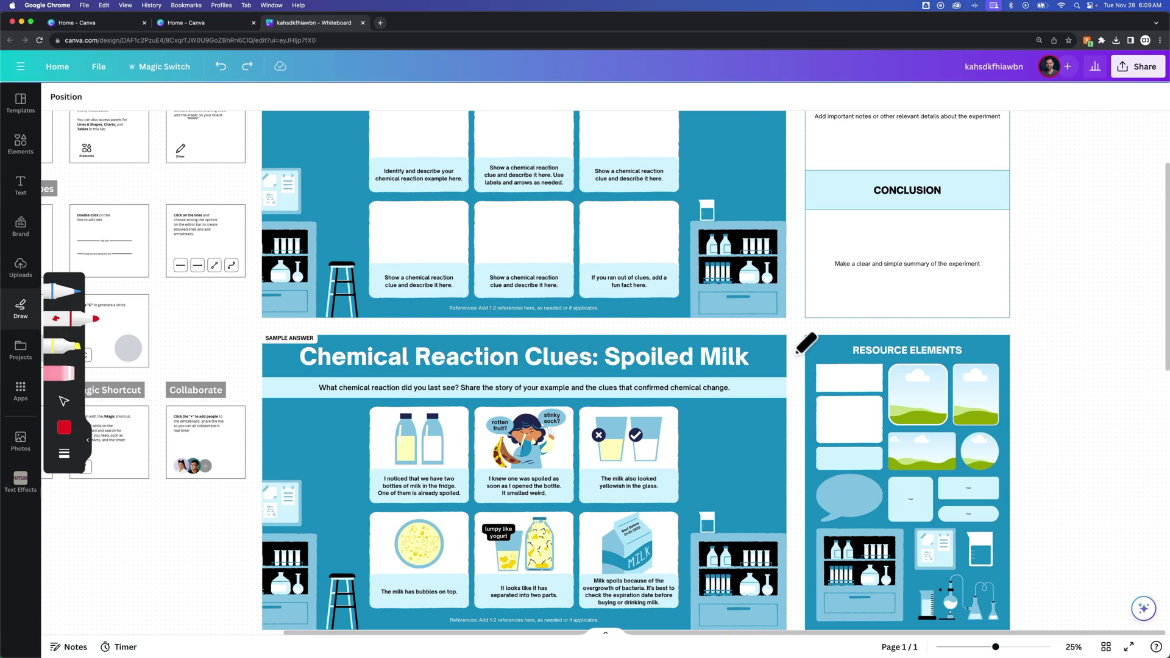
pyautogui.scroll(3, 806, 345)
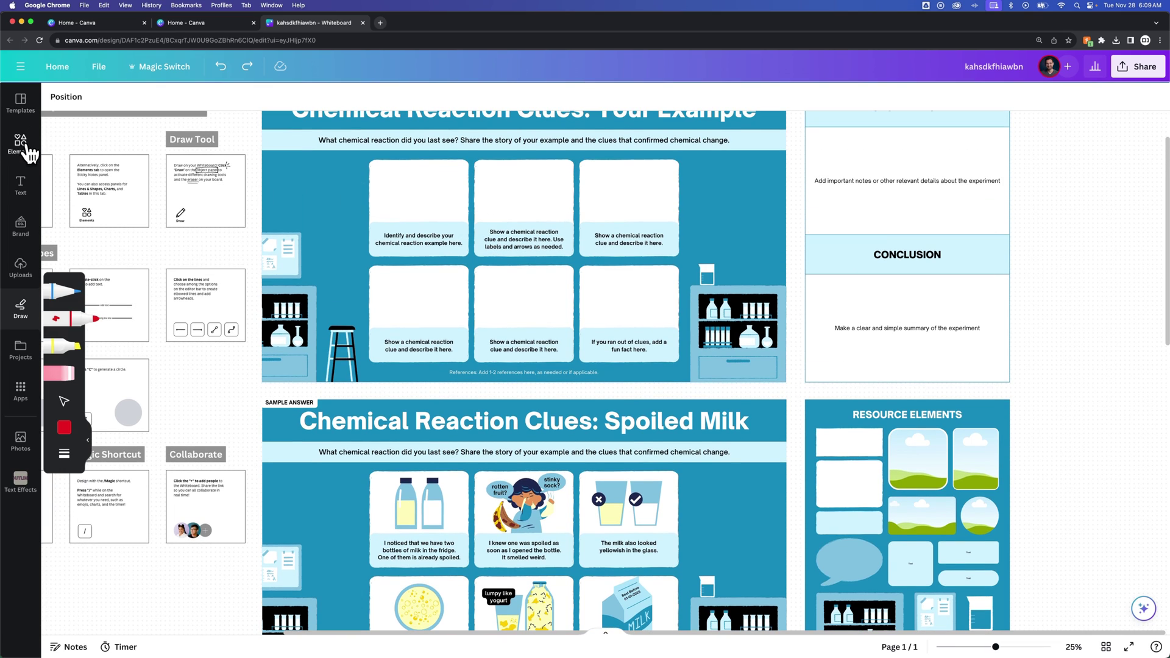
# Open the Elements library and inspect the Your Example board and its top-right image frame.
pyautogui.click(24, 146)
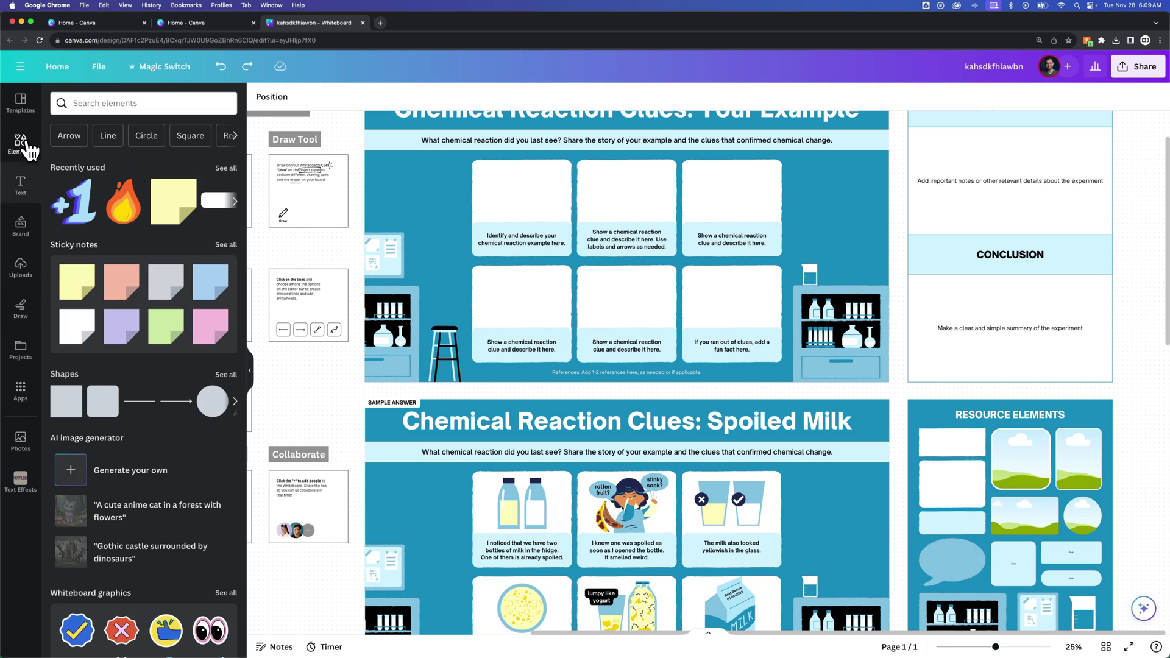
pyautogui.click(730, 266)
pyautogui.scroll(3, 886, 221)
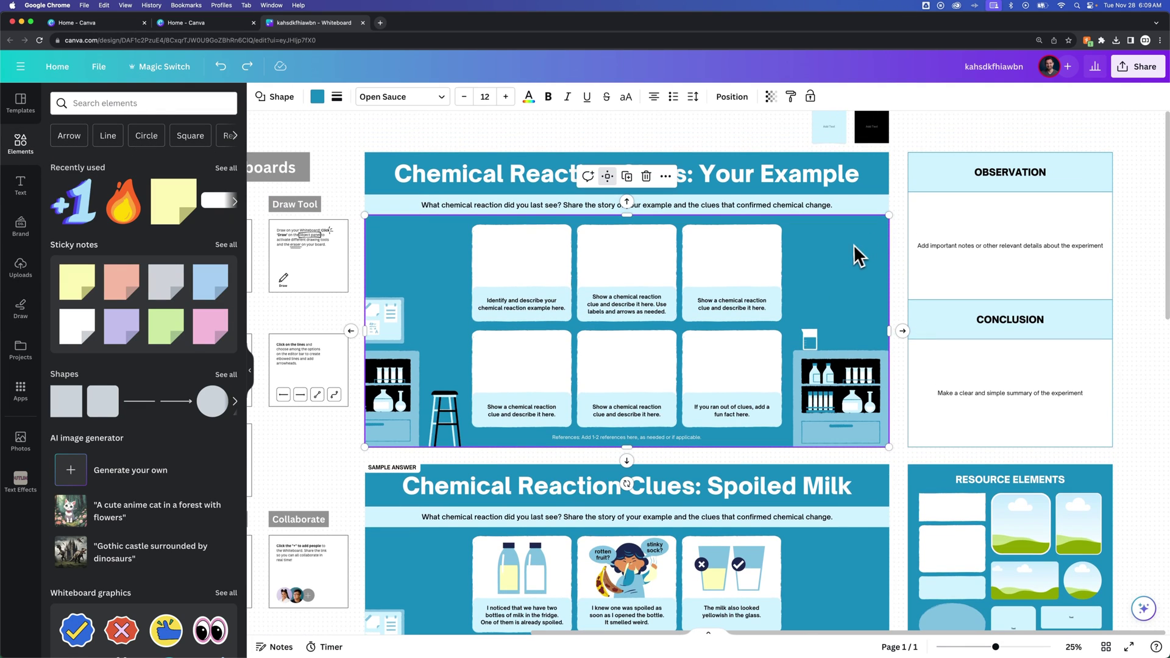
pyautogui.click(718, 260)
pyautogui.click(862, 257)
# Select and slightly nudge the shelf illustration on the Your Example board, then deselect it.
pyautogui.click(840, 389)
pyautogui.moveTo(839, 388)
pyautogui.mouseDown()
pyautogui.moveTo(865, 378)
pyautogui.moveTo(841, 384)
pyautogui.mouseUp()
pyautogui.click(897, 345)
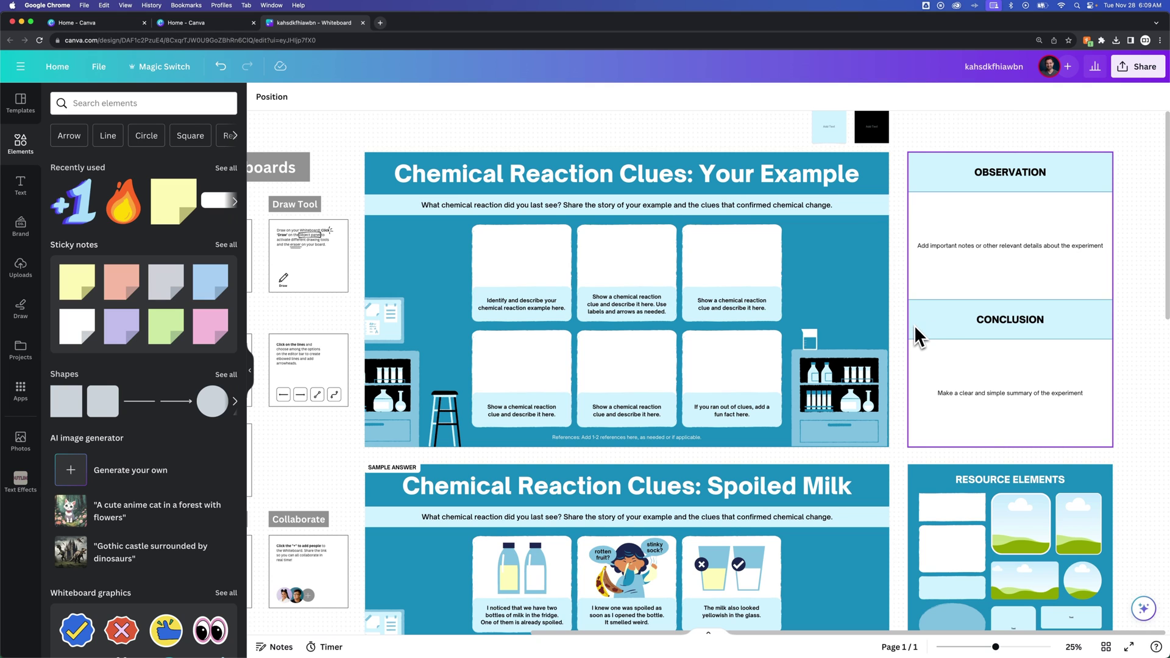
pyautogui.scroll(-1, 900, 326)
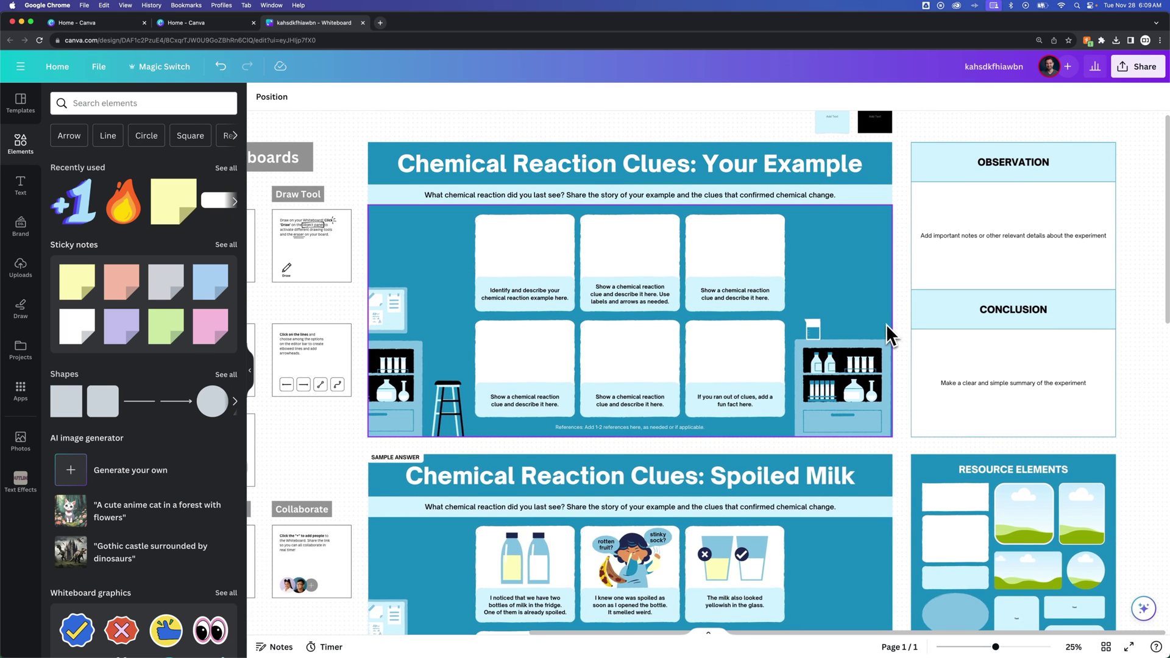
pyautogui.hscroll(-5, 886, 334)
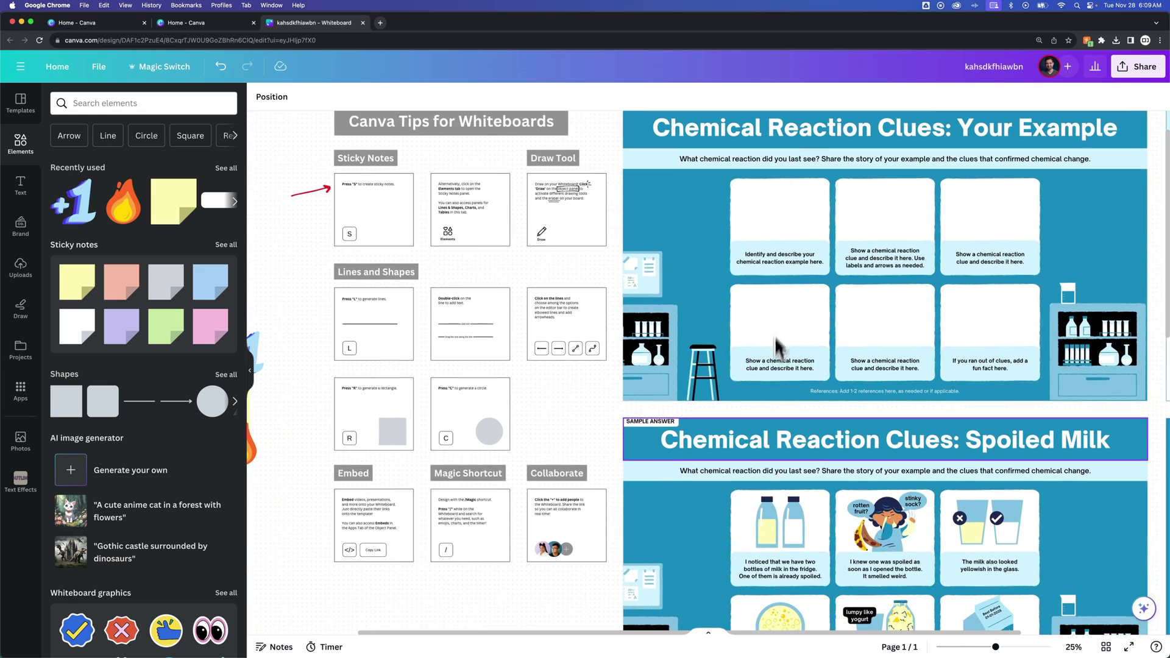
pyautogui.hscroll(-1, 774, 338)
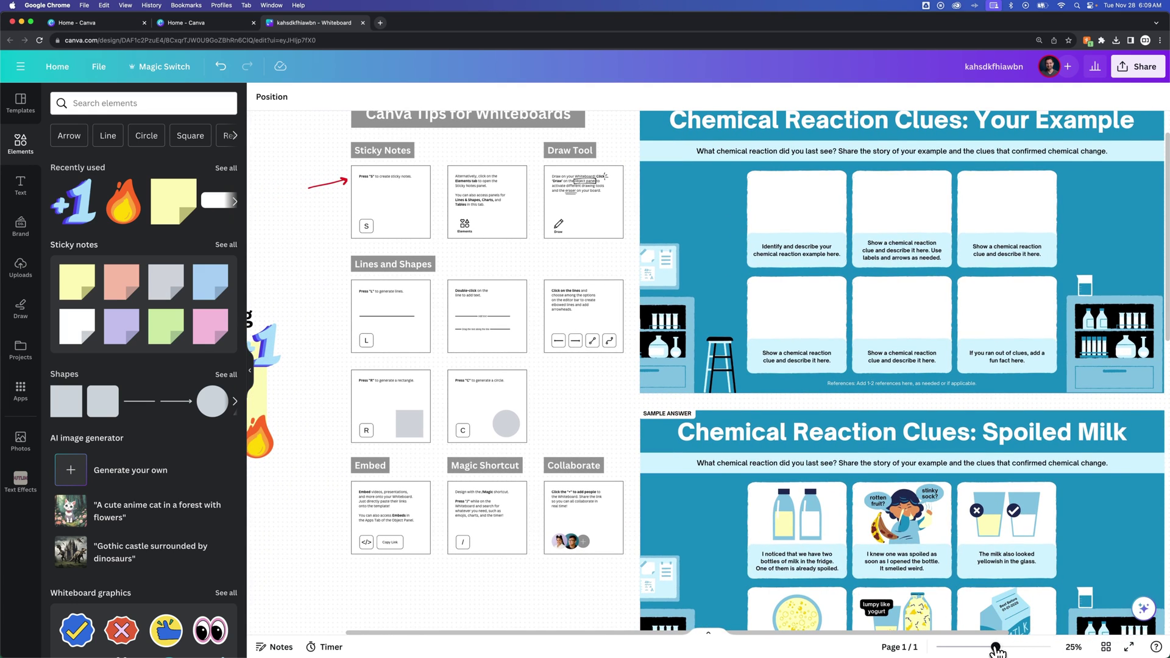
# Zoom out from 25% to 13% so all boards and the sticky note show.
pyautogui.moveTo(997, 650); pyautogui.dragTo(985, 649)
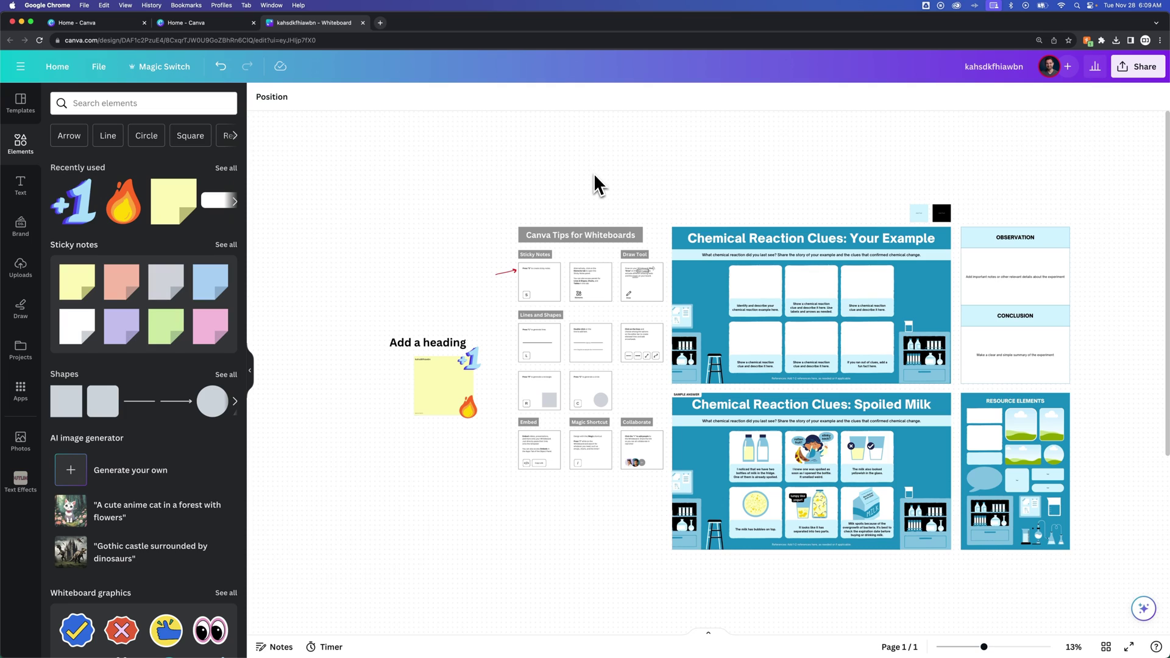